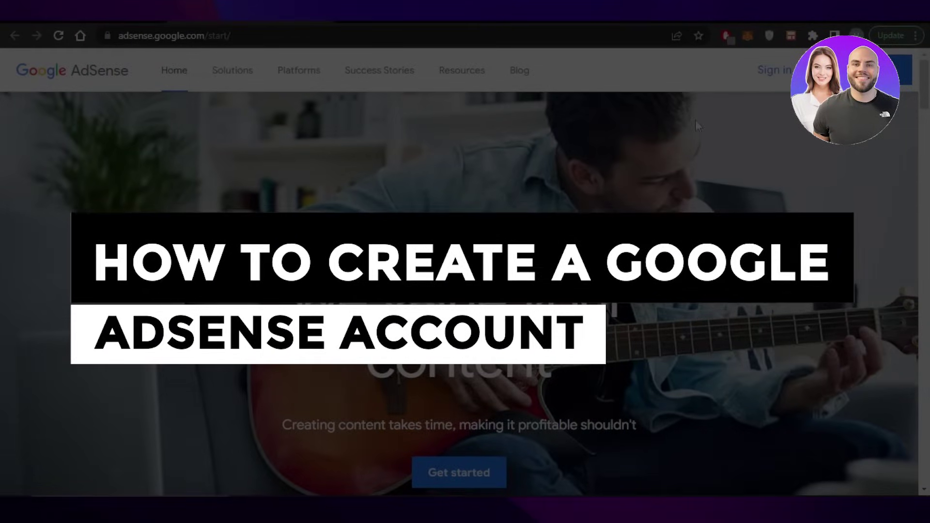
# Browse the AdSense landing page and begin signing up with Get started
pyautogui.scroll(-10, 459, 294)
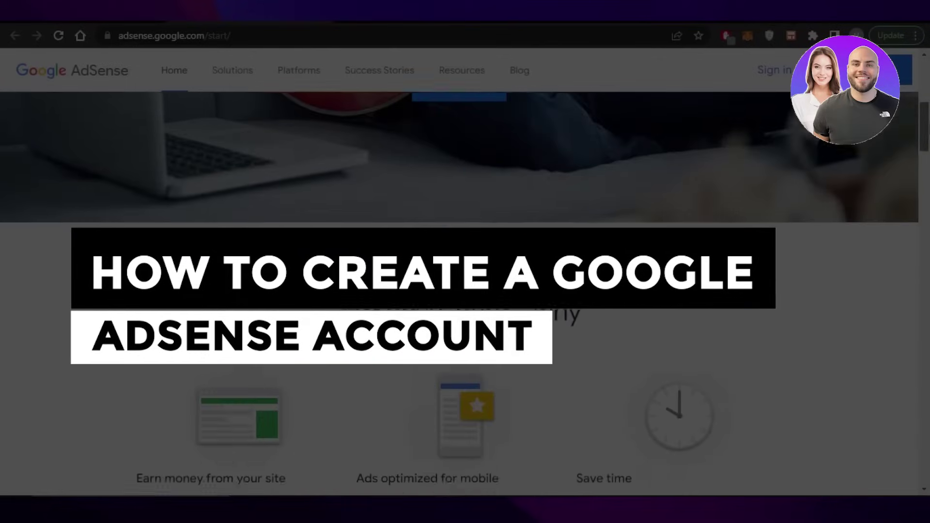
pyautogui.scroll(-4, 928, 169)
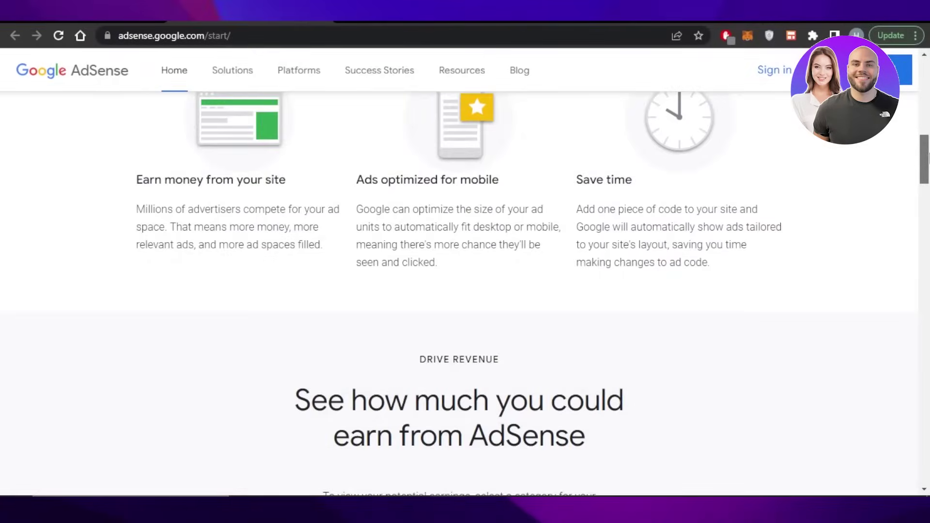
pyautogui.moveTo(929, 169); pyautogui.dragTo(928, 85)
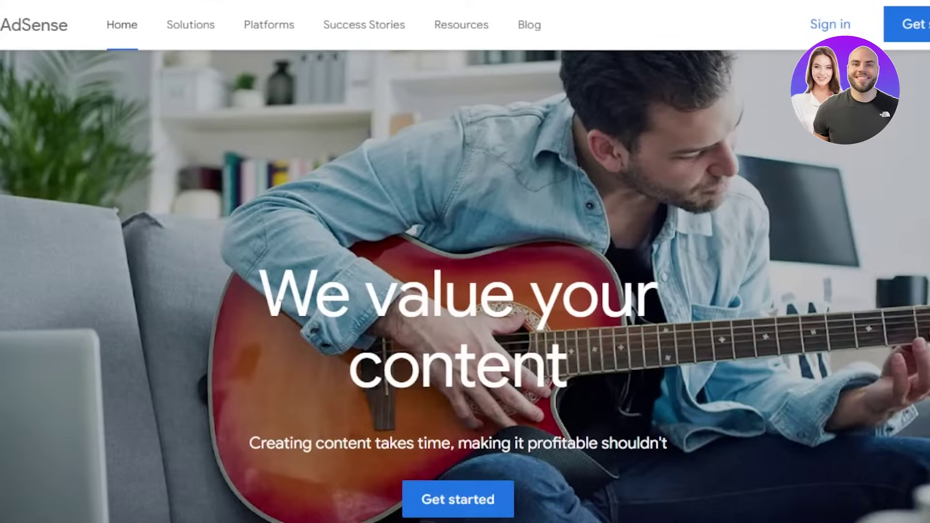
pyautogui.scroll(-10, 465, 286)
pyautogui.scroll(-10, 465, 286)
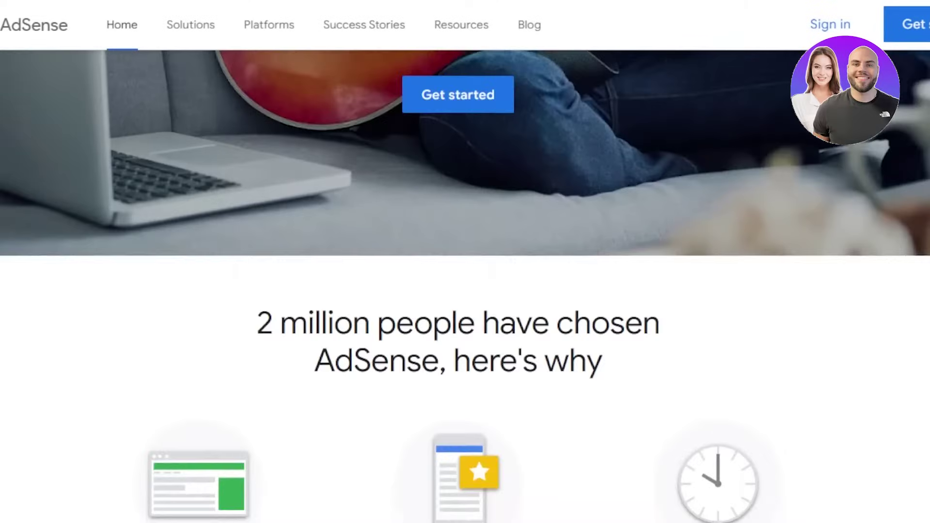
pyautogui.scroll(-1, 465, 285)
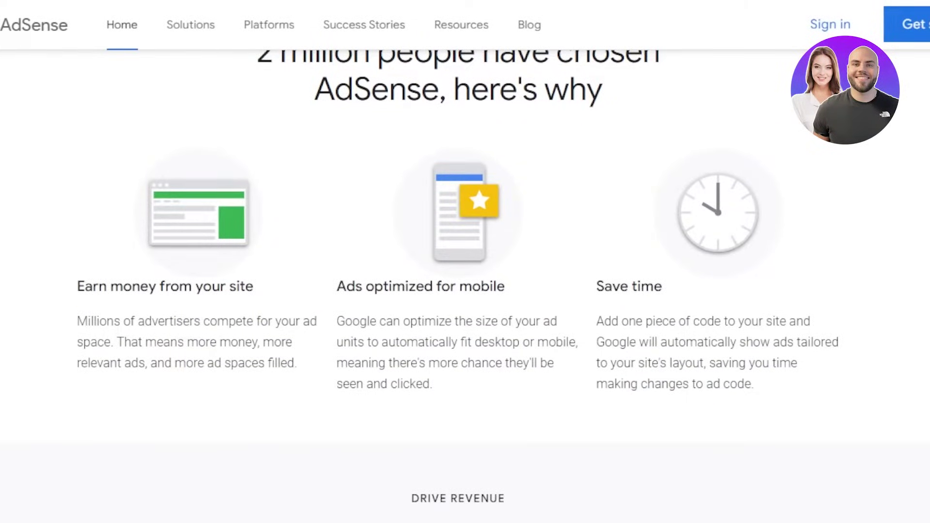
pyautogui.scroll(-12, 465, 286)
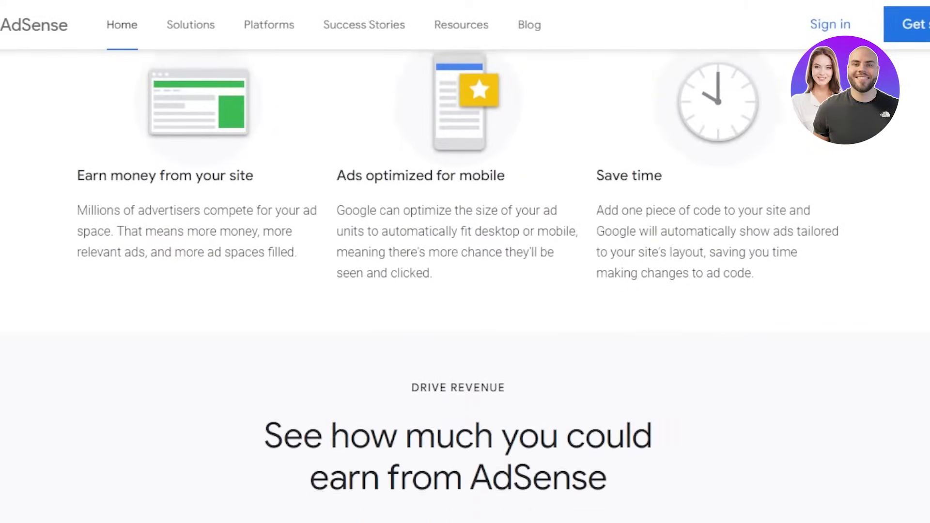
pyautogui.scroll(-10, 465, 286)
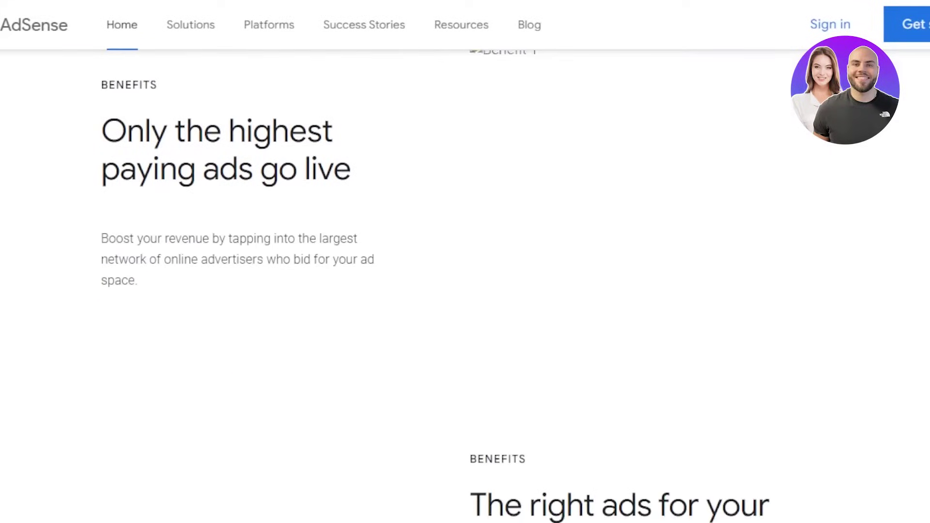
pyautogui.scroll(-2, 465, 285)
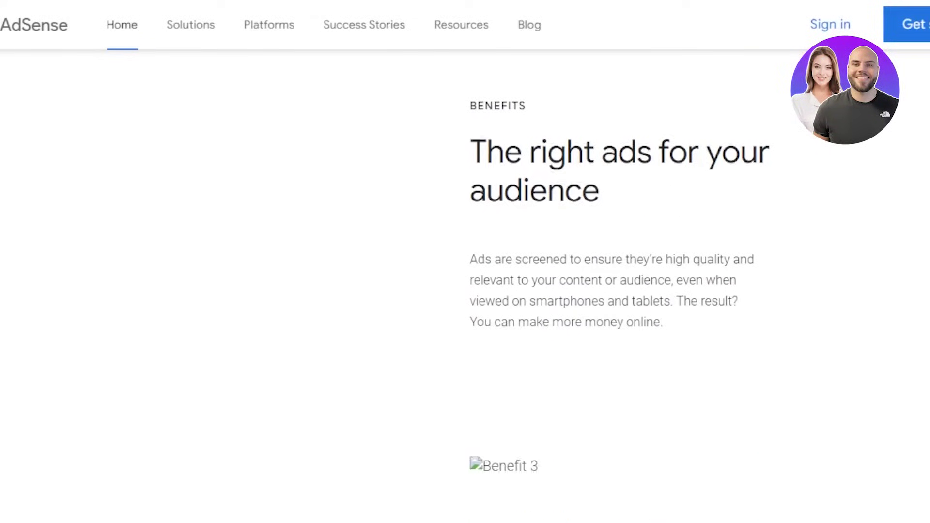
pyautogui.scroll(20, 465, 286)
pyautogui.scroll(9, 466, 286)
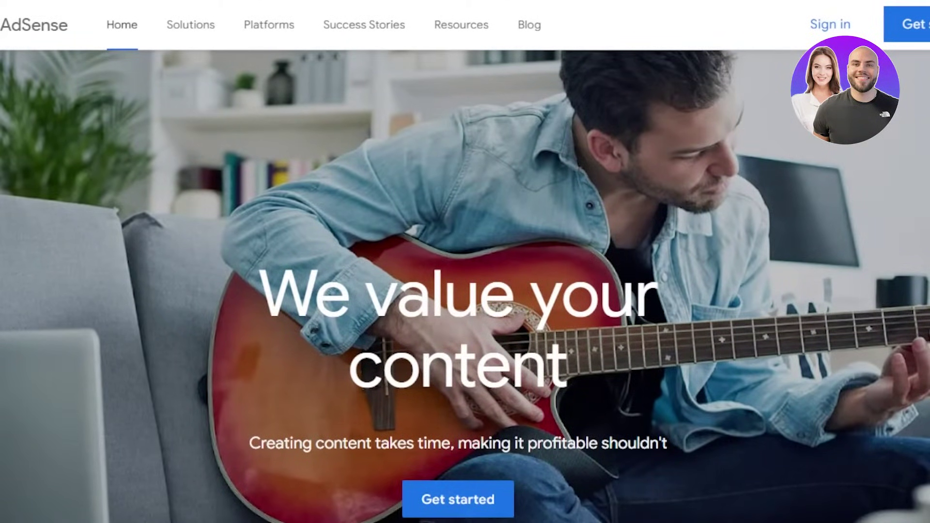
pyautogui.scroll(-15, 465, 286)
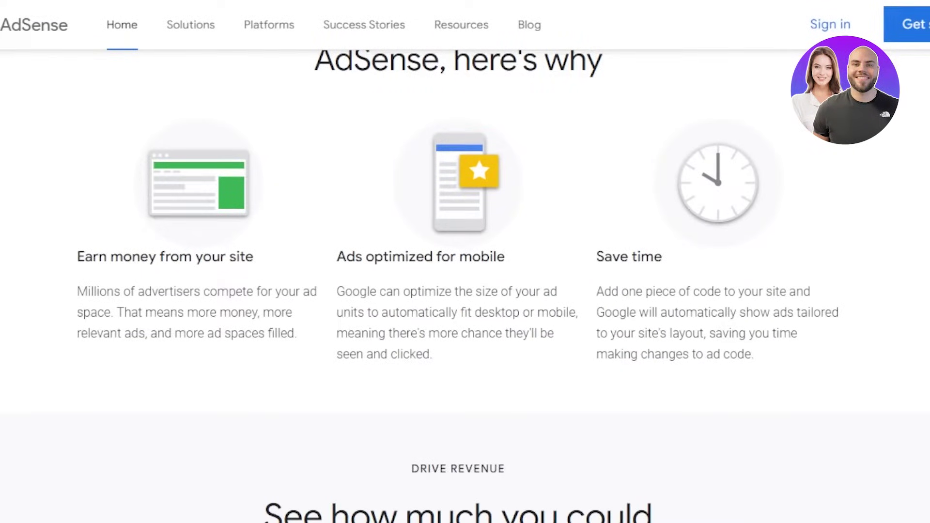
pyautogui.scroll(-9, 465, 286)
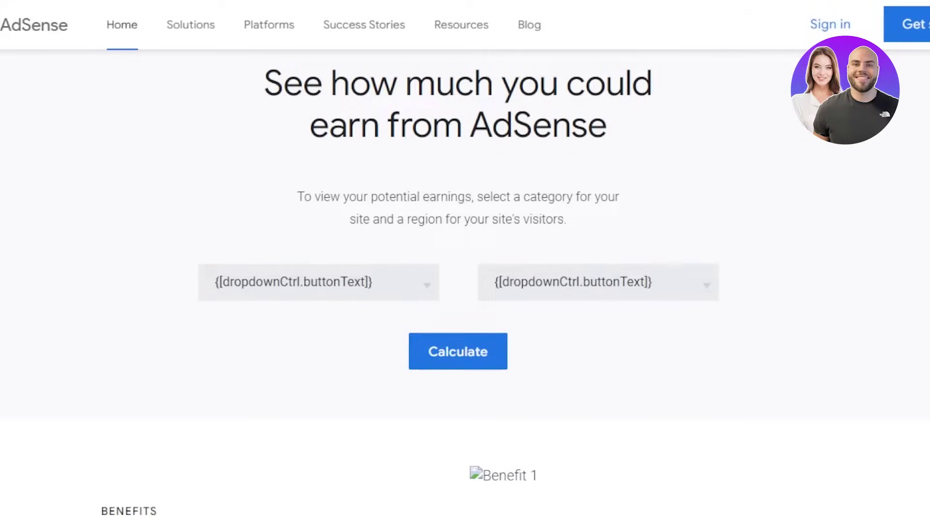
pyautogui.scroll(-5, 465, 286)
pyautogui.scroll(20, 465, 286)
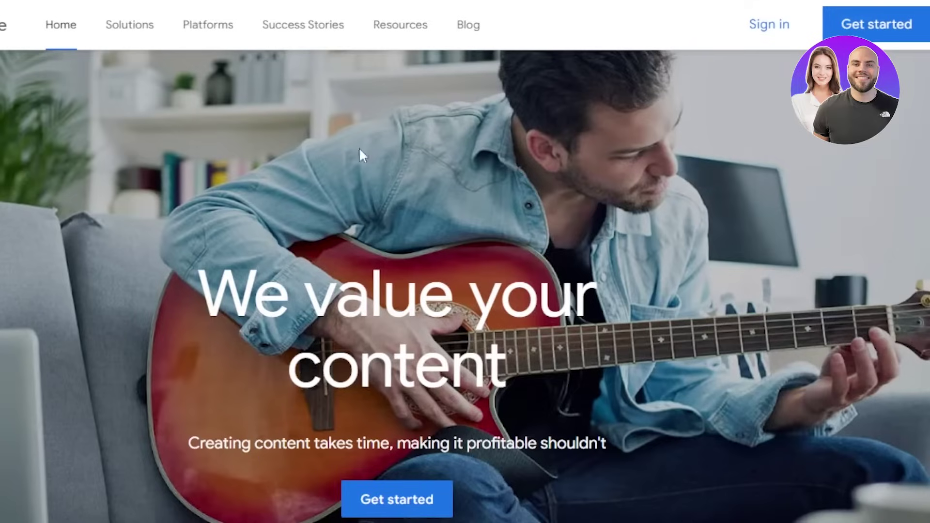
pyautogui.click(881, 25)
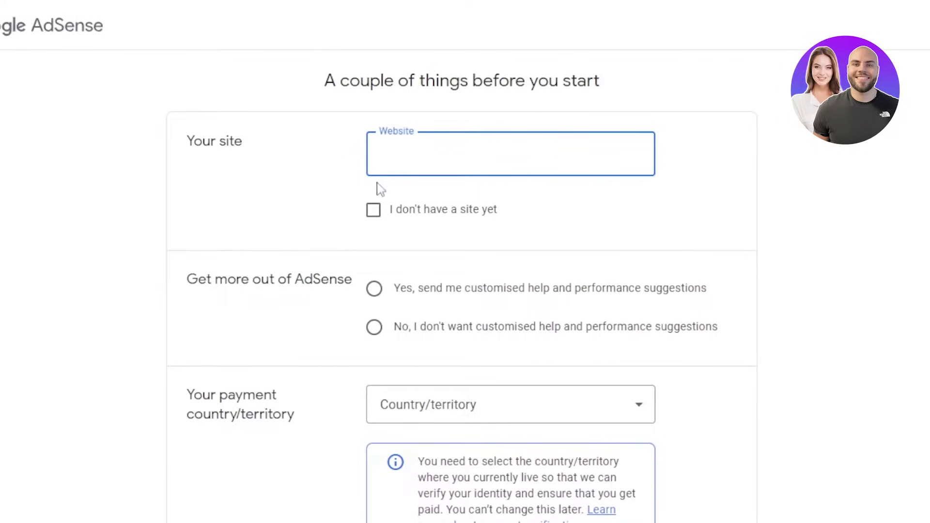
# Tick 'I don't have a site yet' and choose 'Yes, send me customised help'
pyautogui.click(374, 213)
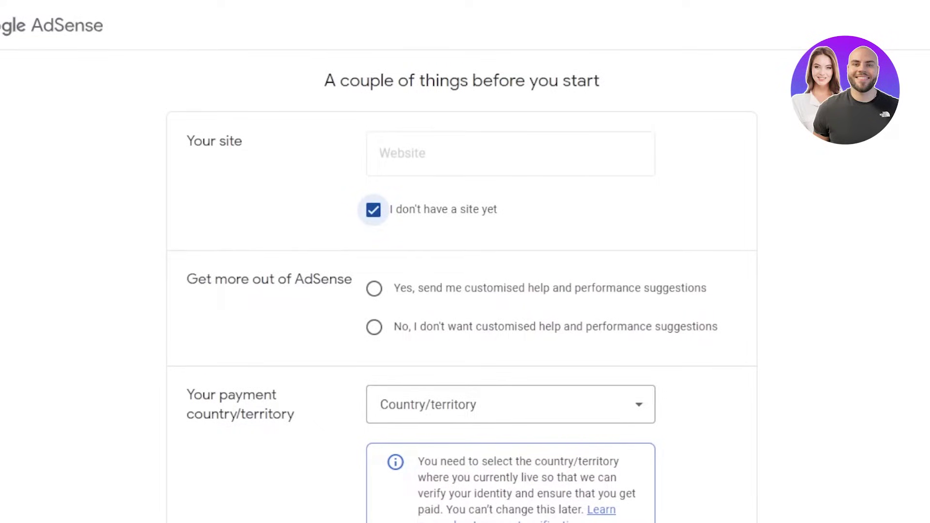
pyautogui.scroll(-3, 465, 290)
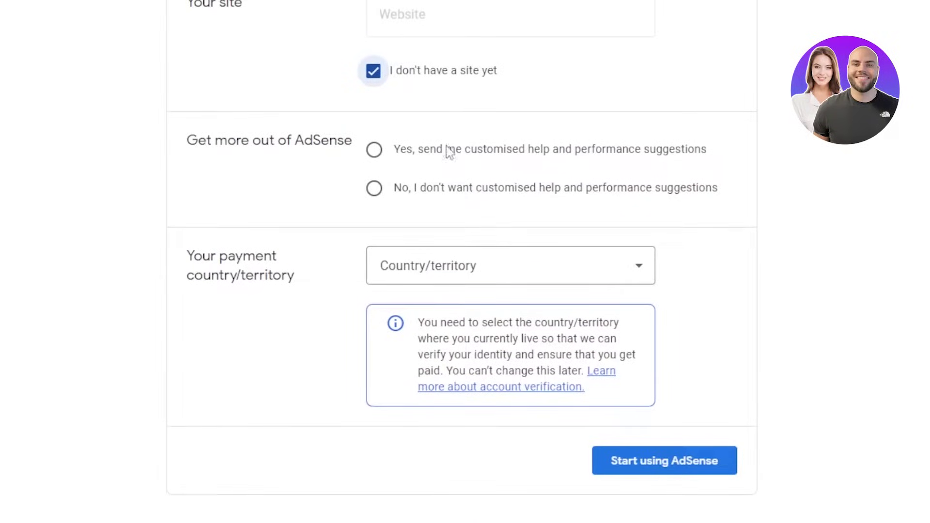
pyautogui.click(373, 150)
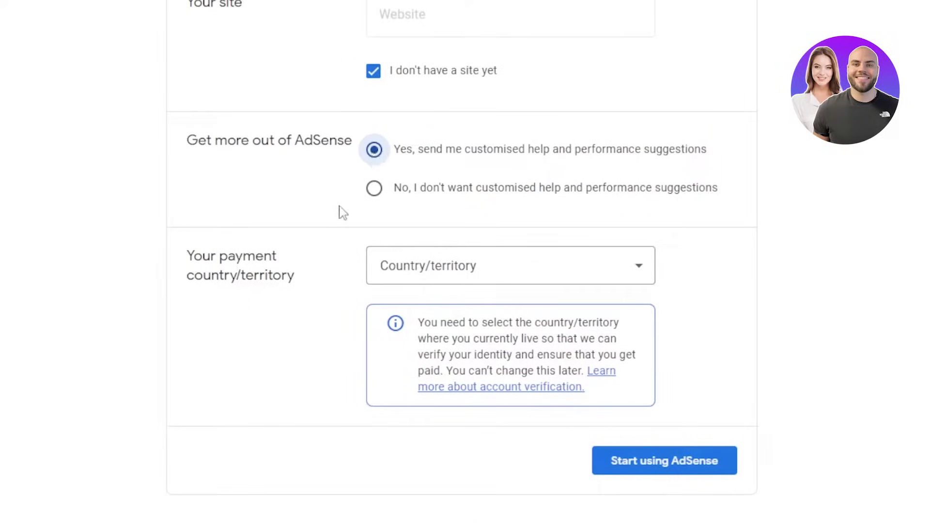
# Search the Country/territory list and set Algeria as the payment country
pyautogui.click(485, 274)
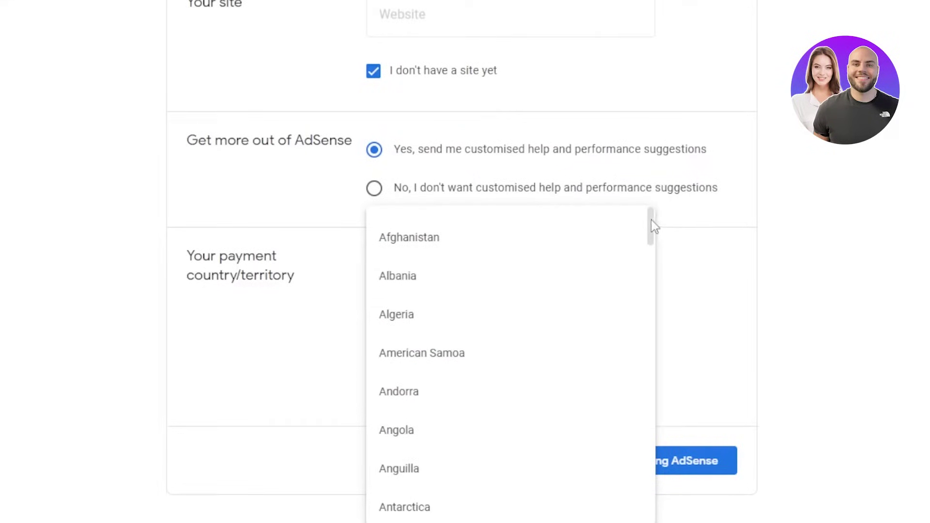
pyautogui.moveTo(652, 220)
pyautogui.mouseDown()
pyautogui.moveTo(651, 297)
pyautogui.moveTo(648, 208)
pyautogui.mouseUp()
pyautogui.moveTo(653, 229); pyautogui.dragTo(649, 207)
pyautogui.click(228, 296)
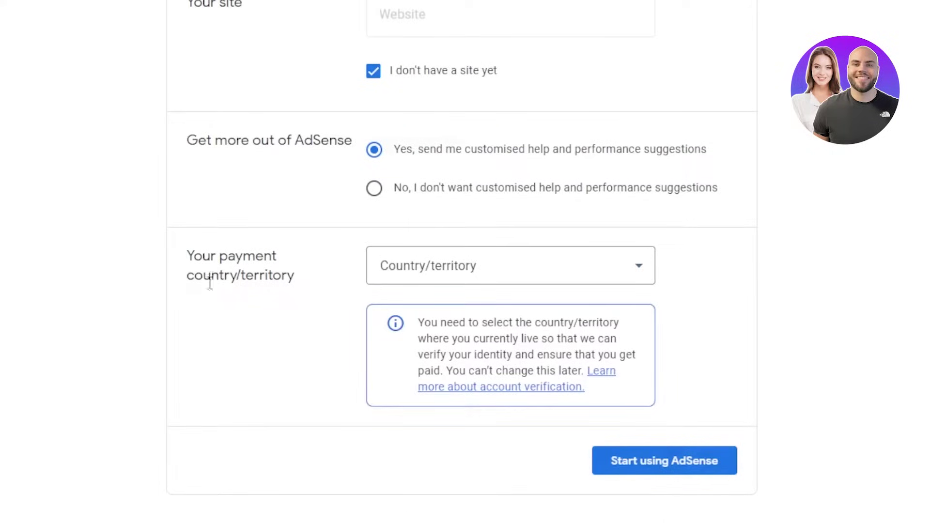
pyautogui.click(491, 275)
pyautogui.click(491, 275)
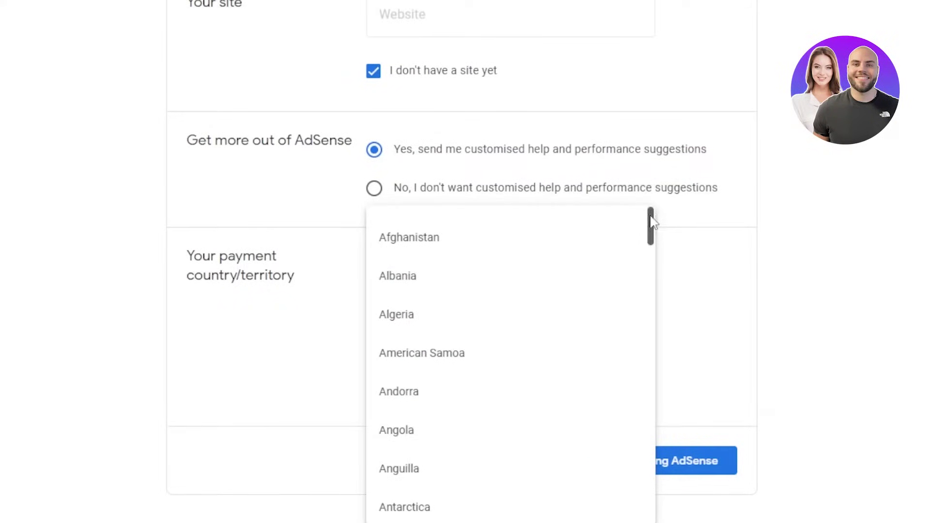
pyautogui.moveTo(650, 223); pyautogui.dragTo(646, 292)
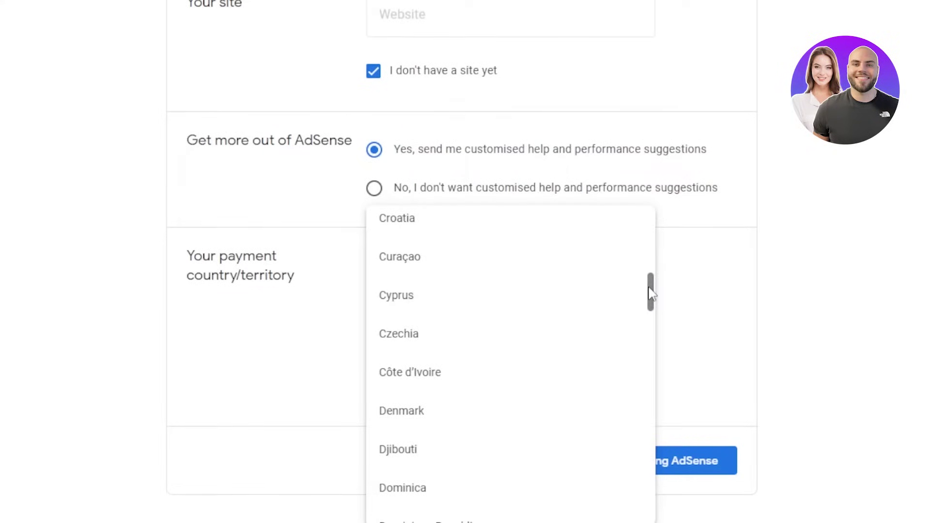
pyautogui.click(726, 268)
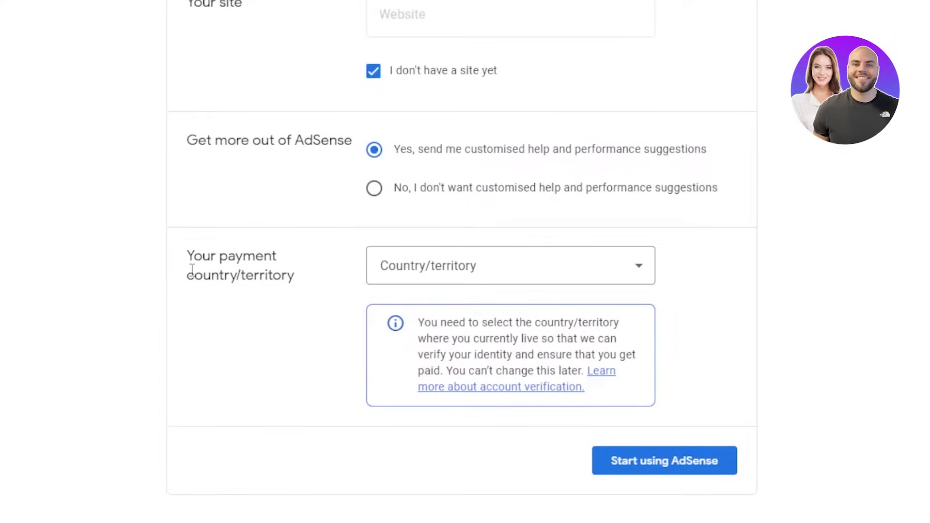
pyautogui.click(442, 281)
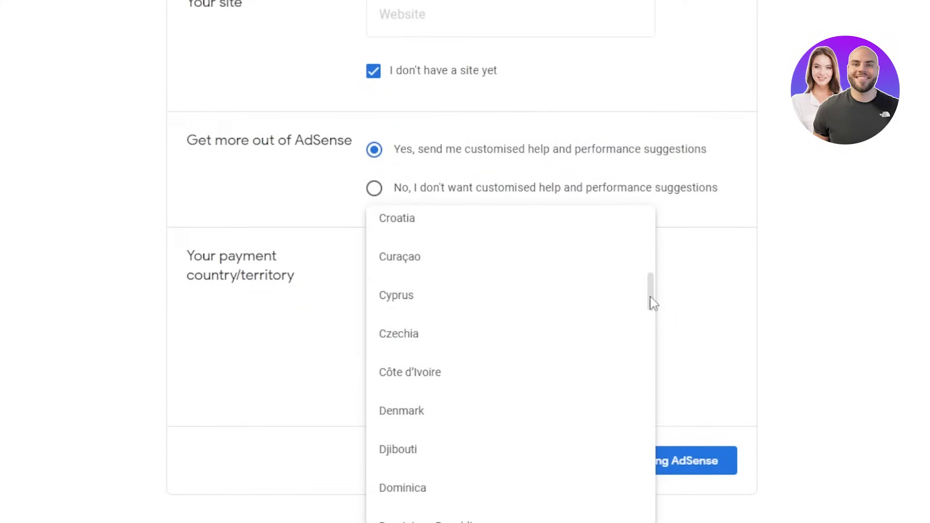
pyautogui.moveTo(651, 299); pyautogui.dragTo(650, 235)
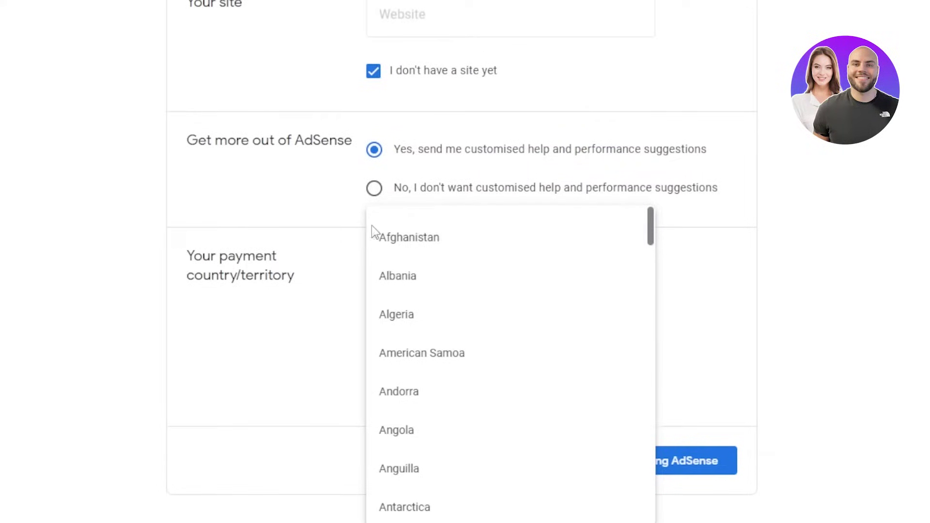
pyautogui.click(788, 353)
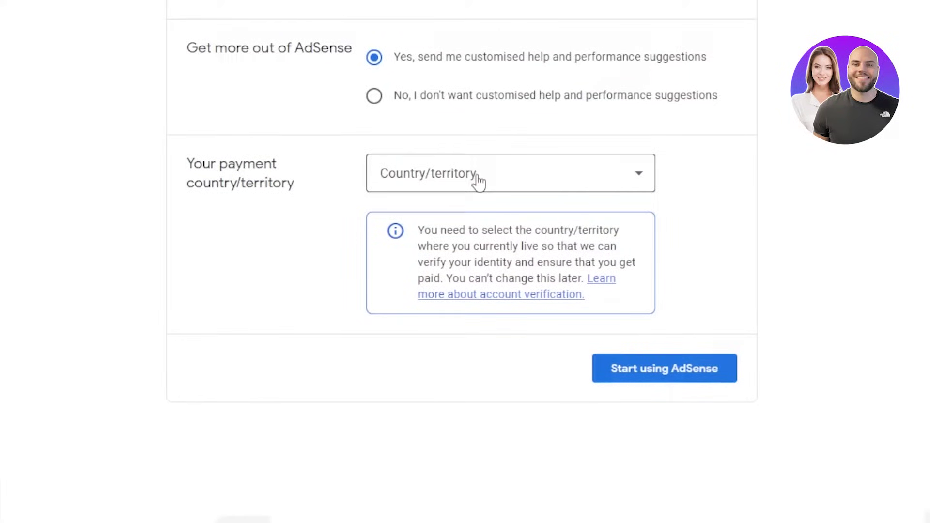
pyautogui.click(550, 174)
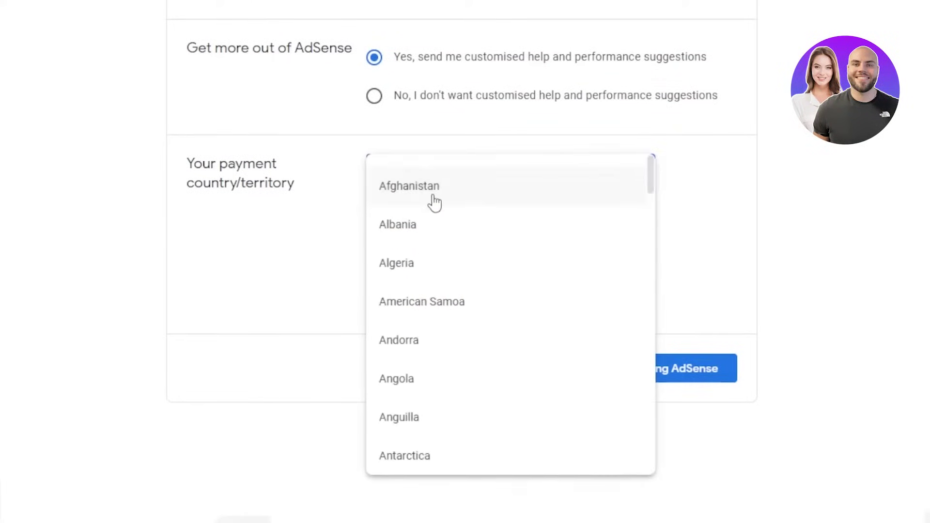
pyautogui.click(418, 264)
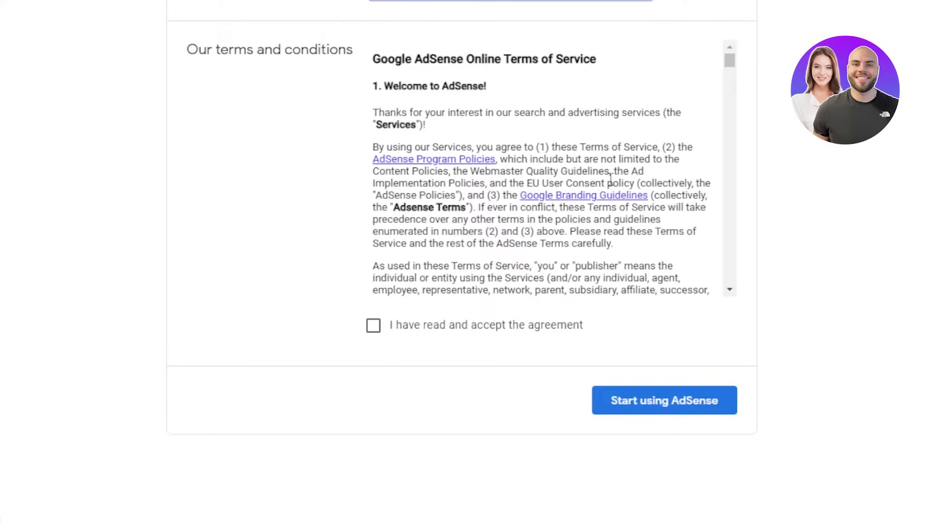
# Accept the AdSense Terms of Service, finish setup, and review the 'Let's get you started' cards
pyautogui.click(374, 333)
pyautogui.click(650, 403)
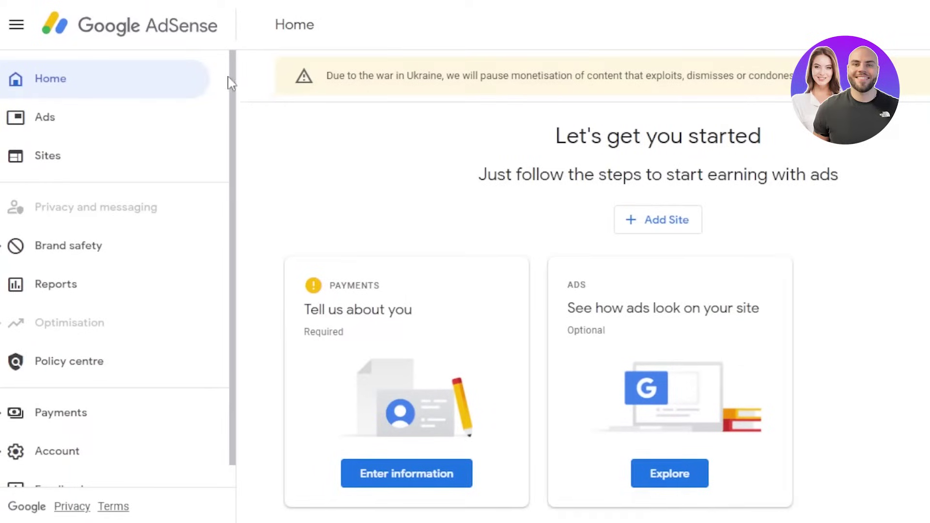
pyautogui.scroll(-2, 231, 129)
pyautogui.scroll(2, 226, 183)
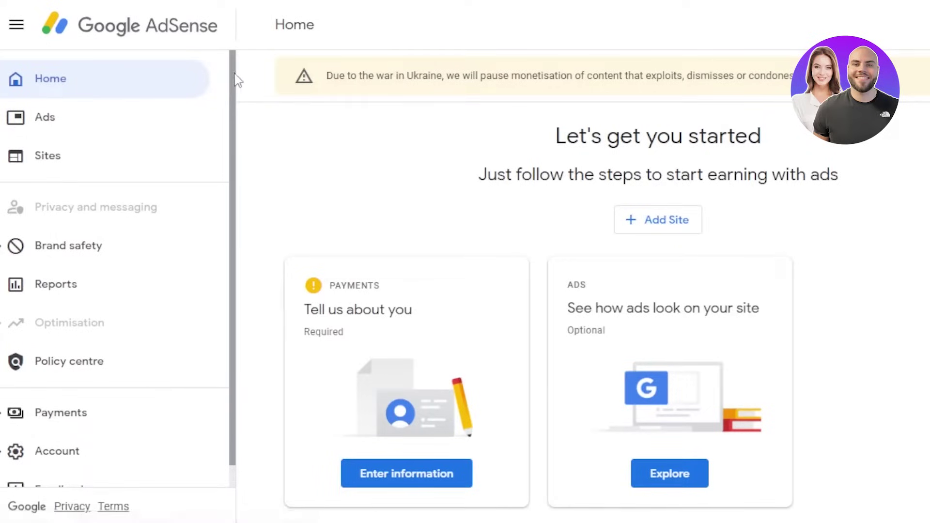
pyautogui.scroll(-2, 231, 187)
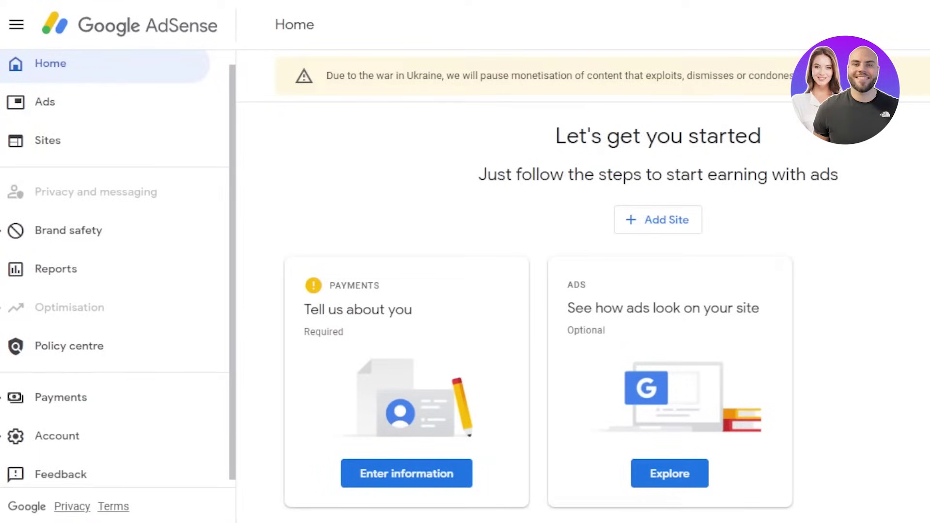
pyautogui.scroll(-5, 583, 279)
pyautogui.scroll(5, 583, 279)
pyautogui.moveTo(230, 123); pyautogui.dragTo(229, 41)
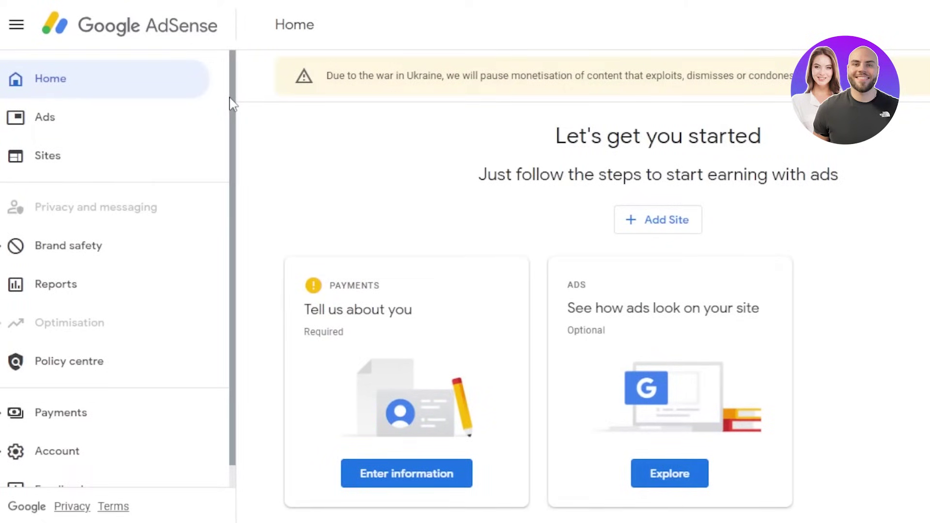
# Fill the Customer information form with account type Individual and try submitting it without Address line 1
pyautogui.click(393, 486)
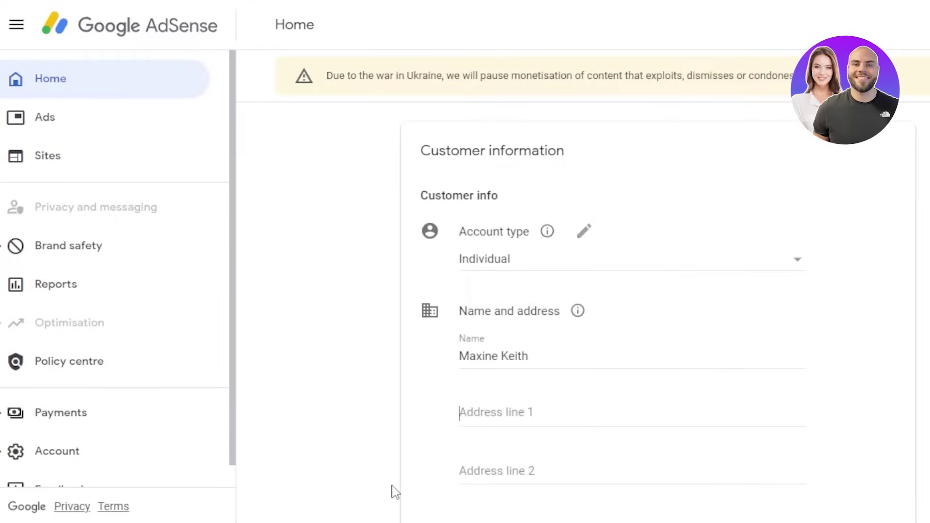
pyautogui.scroll(-2, 630, 291)
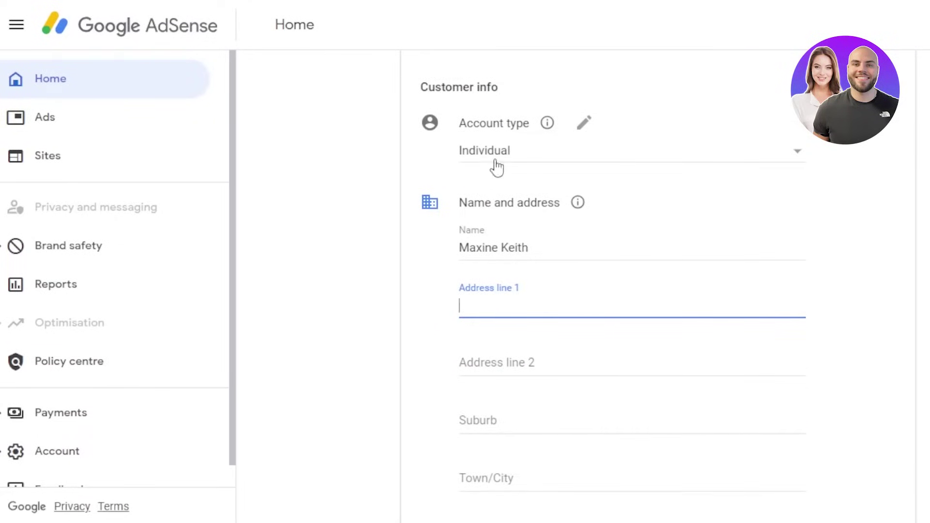
pyautogui.click(797, 154)
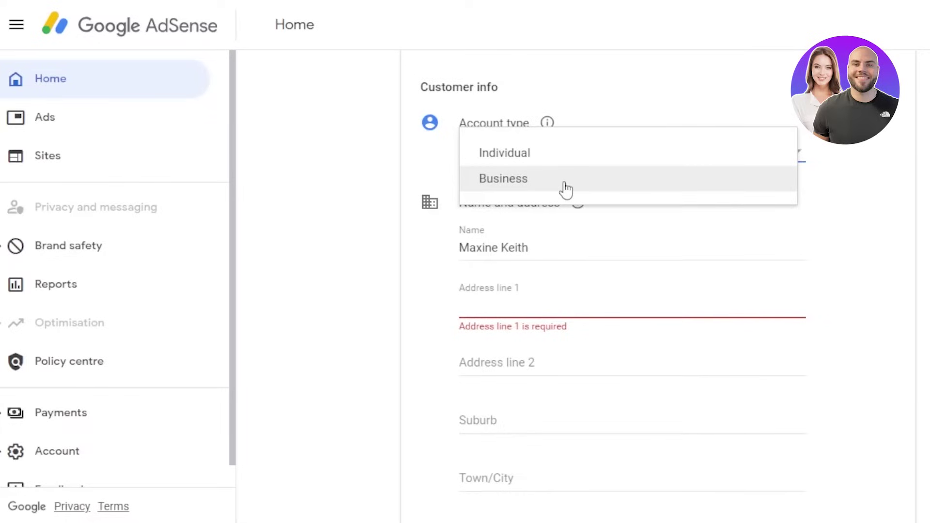
pyautogui.click(537, 162)
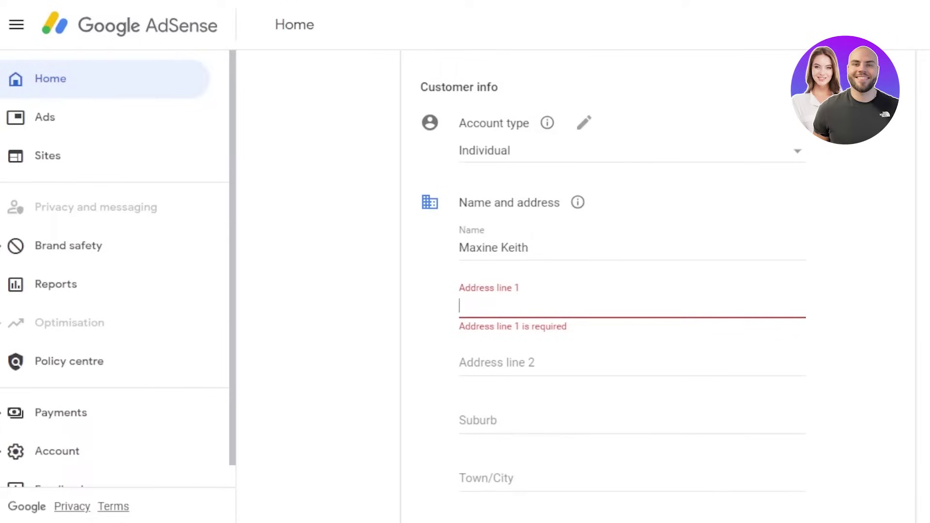
pyautogui.scroll(-2, 571, 221)
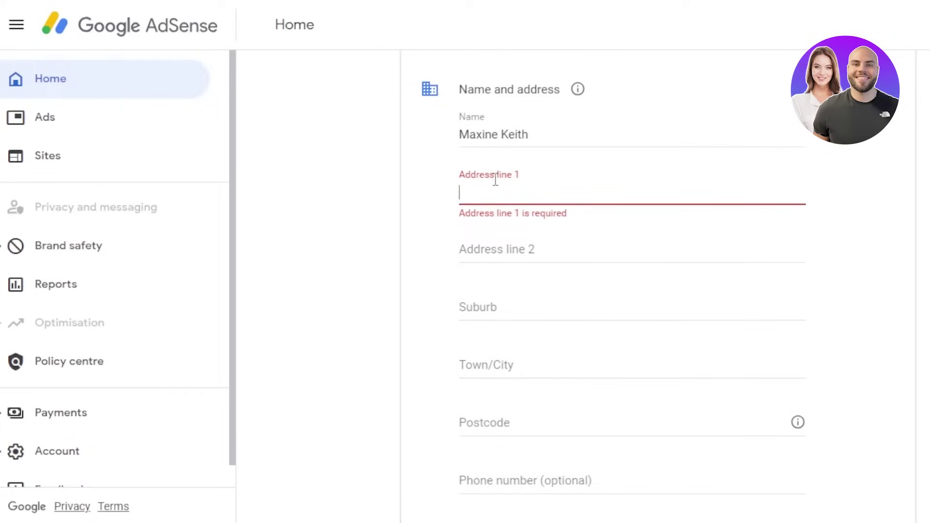
pyautogui.scroll(-2, 830, 317)
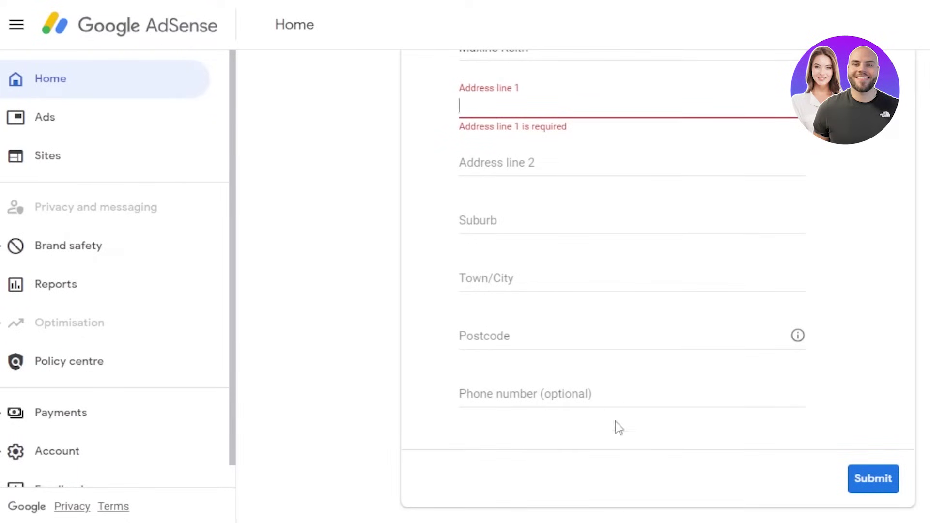
pyautogui.click(873, 479)
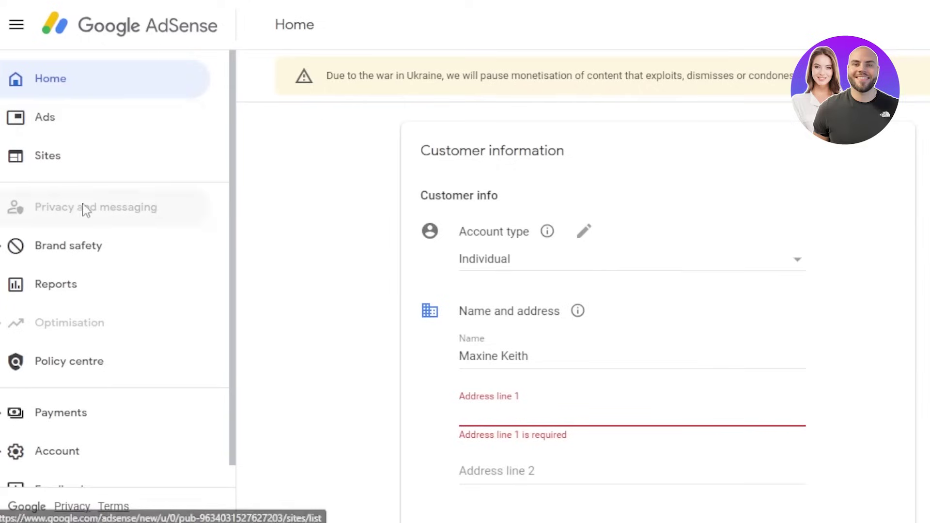
# Go to Sites, start a New site, then cancel the Add Site dialog without entering a website
pyautogui.click(60, 170)
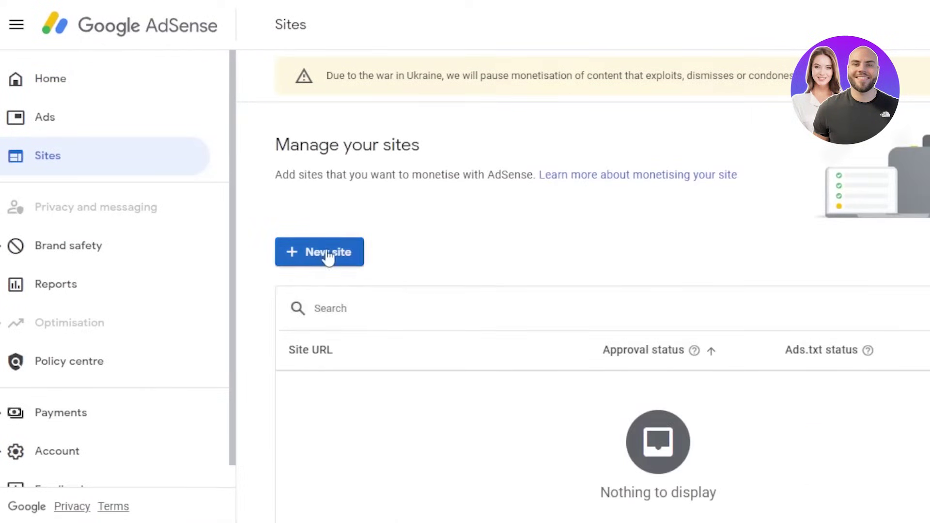
pyautogui.click(328, 256)
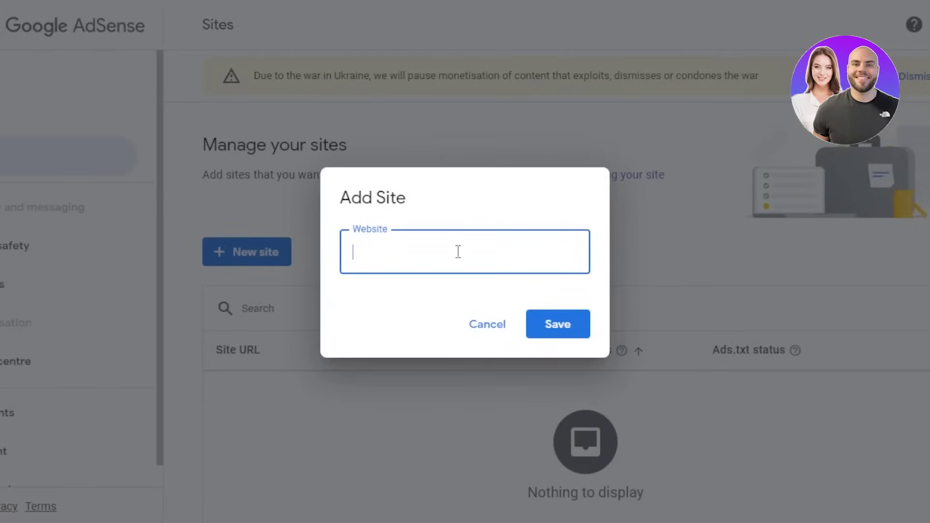
pyautogui.click(490, 324)
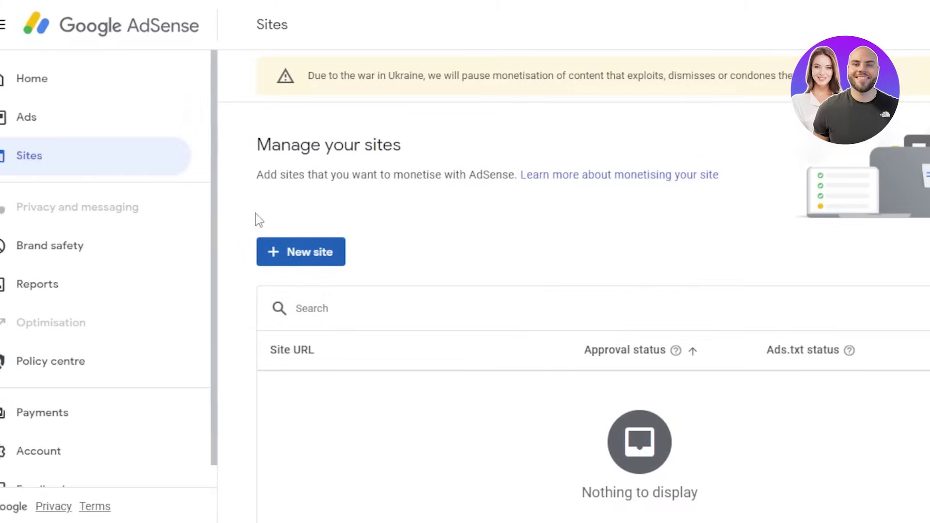
pyautogui.scroll(-1, 206, 300)
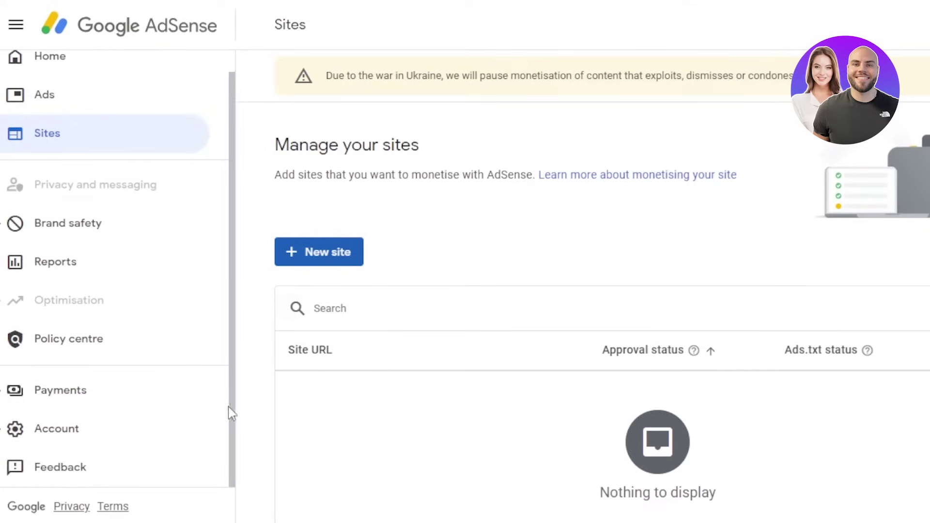
# View Payments info, start adding a payments account, then move to Verification check
pyautogui.click(60, 398)
pyautogui.click(76, 436)
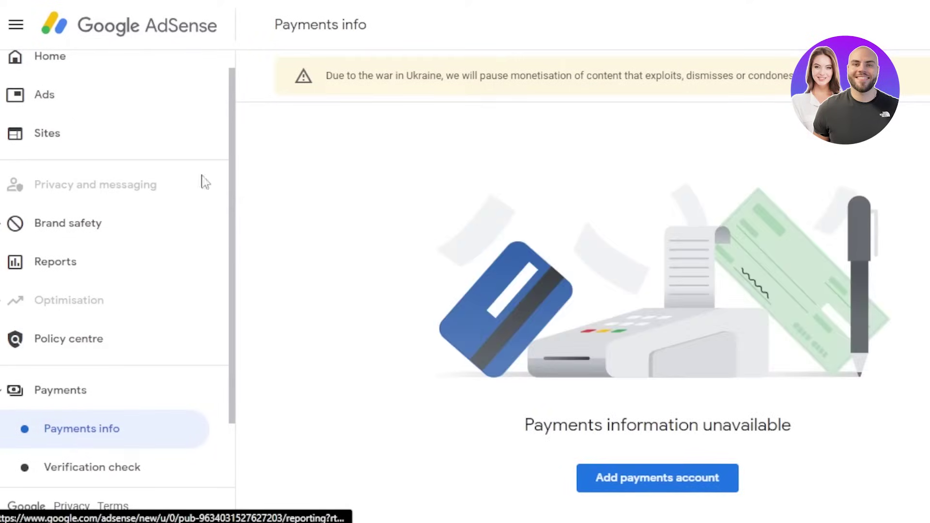
pyautogui.scroll(-1, 581, 291)
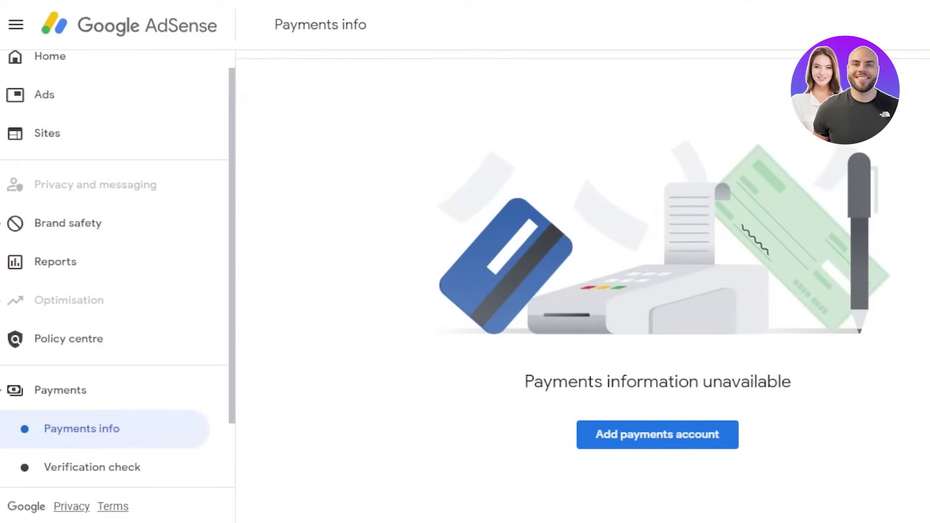
pyautogui.click(653, 444)
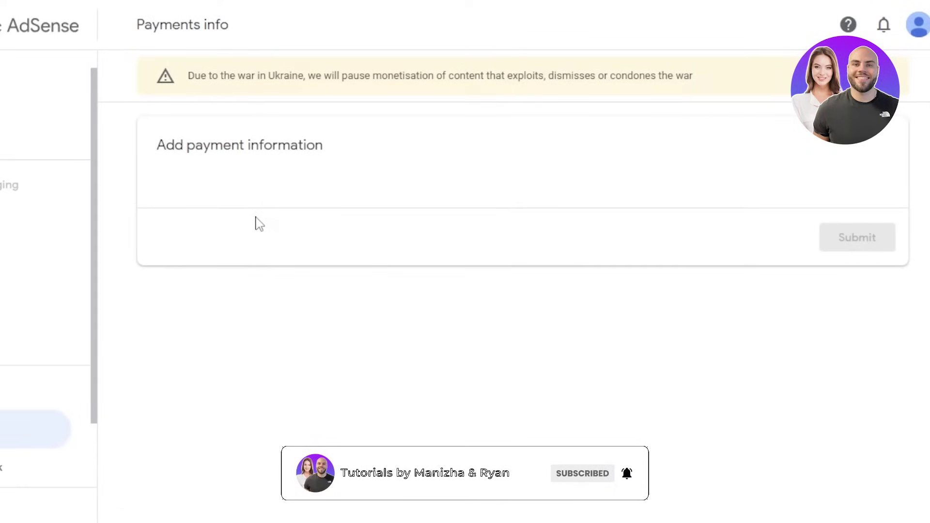
pyautogui.click(127, 472)
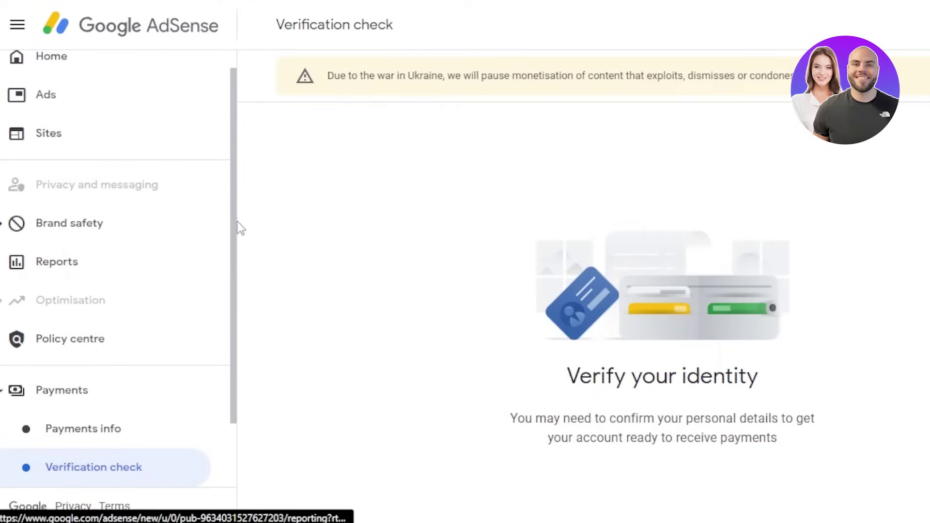
pyautogui.moveTo(237, 226); pyautogui.dragTo(234, 316)
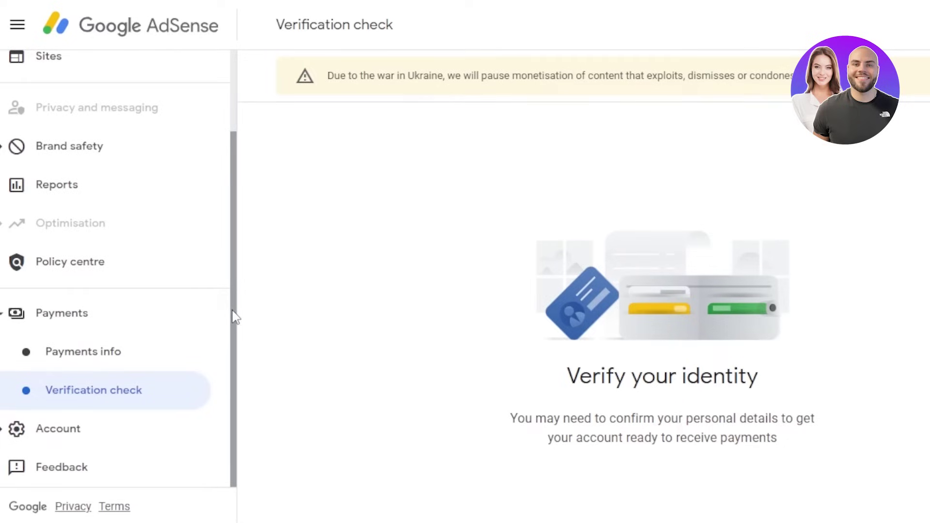
pyautogui.scroll(3, 234, 315)
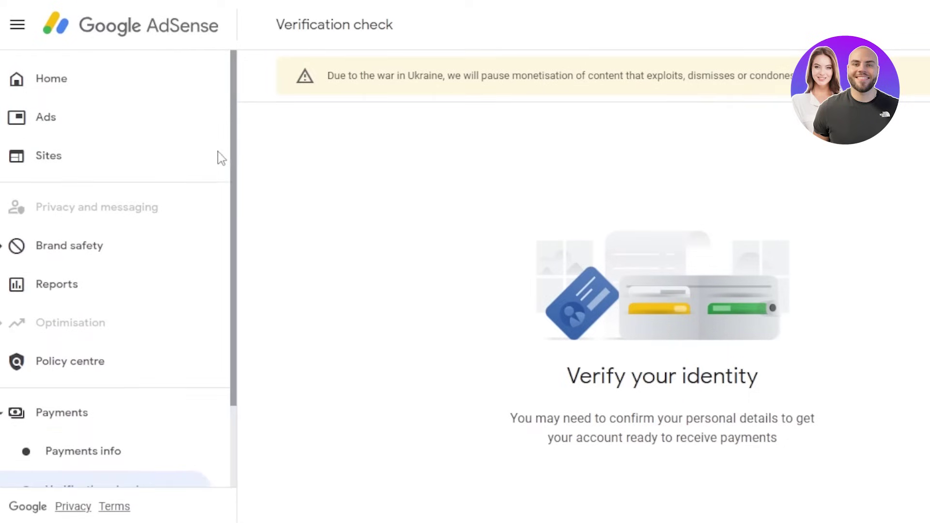
# Return to Home, look over the setup cards, and choose Explore on the Ads card
pyautogui.click(65, 88)
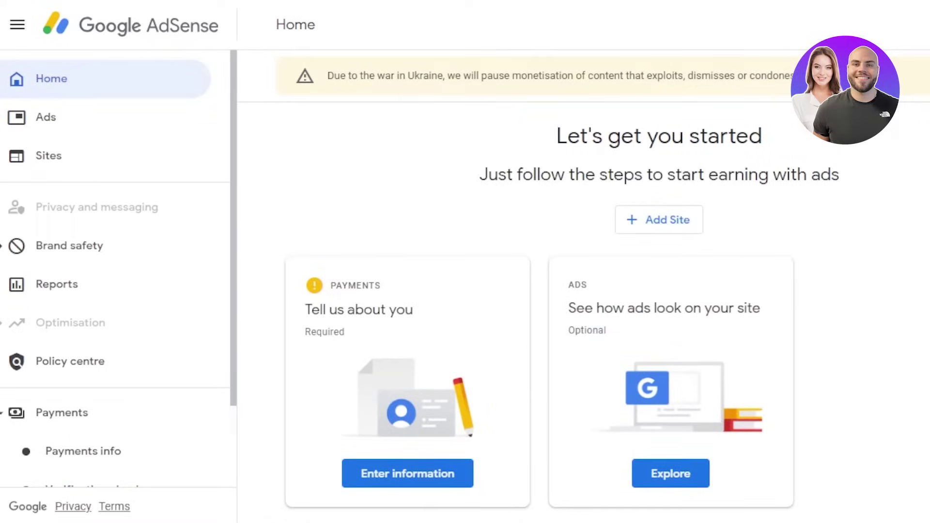
pyautogui.scroll(-5, 582, 291)
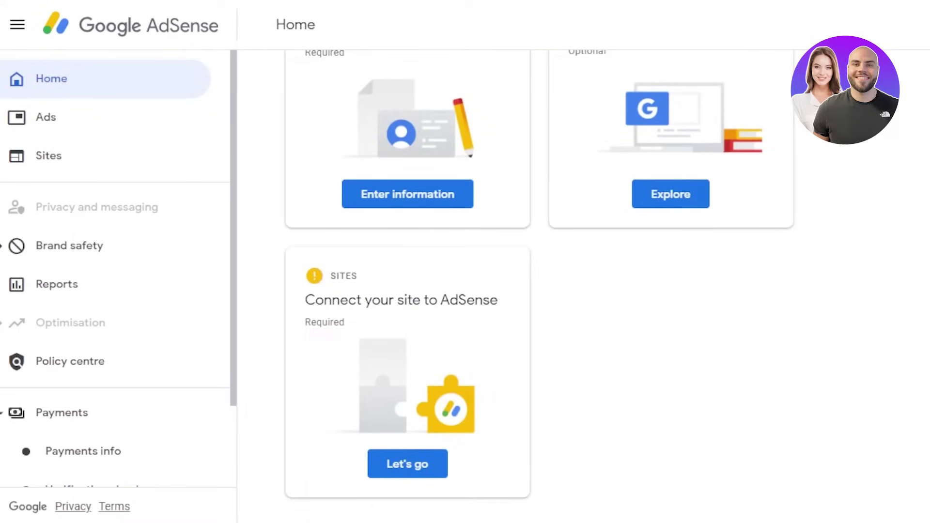
pyautogui.scroll(5, 488, 210)
pyautogui.scroll(-3, 488, 210)
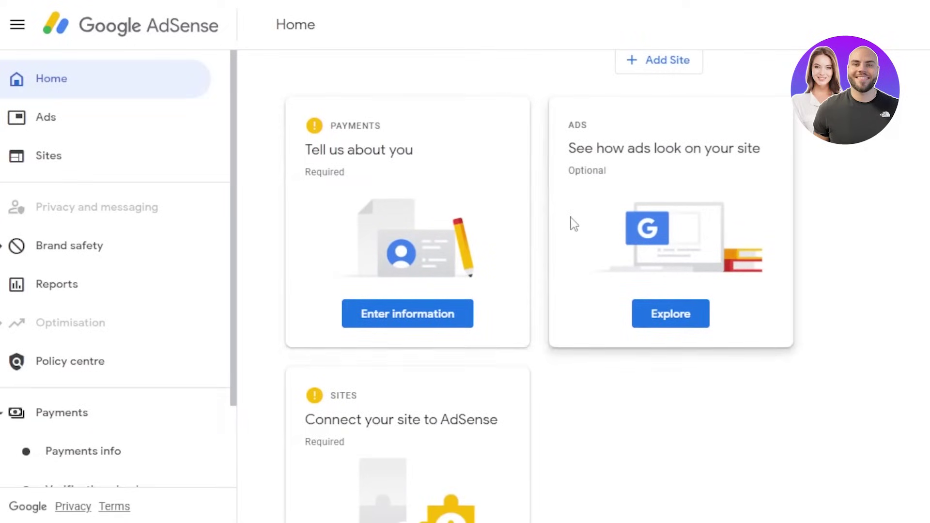
pyautogui.scroll(-2, 787, 297)
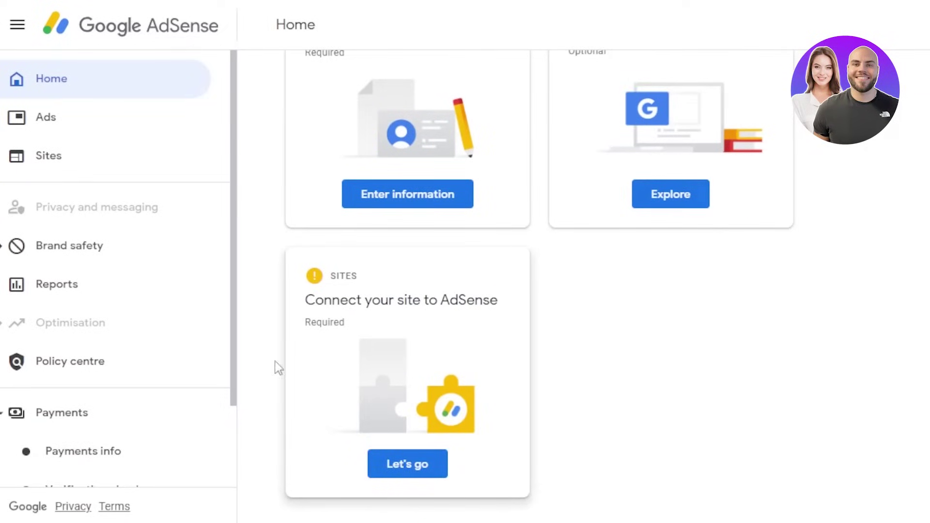
pyautogui.scroll(3, 598, 127)
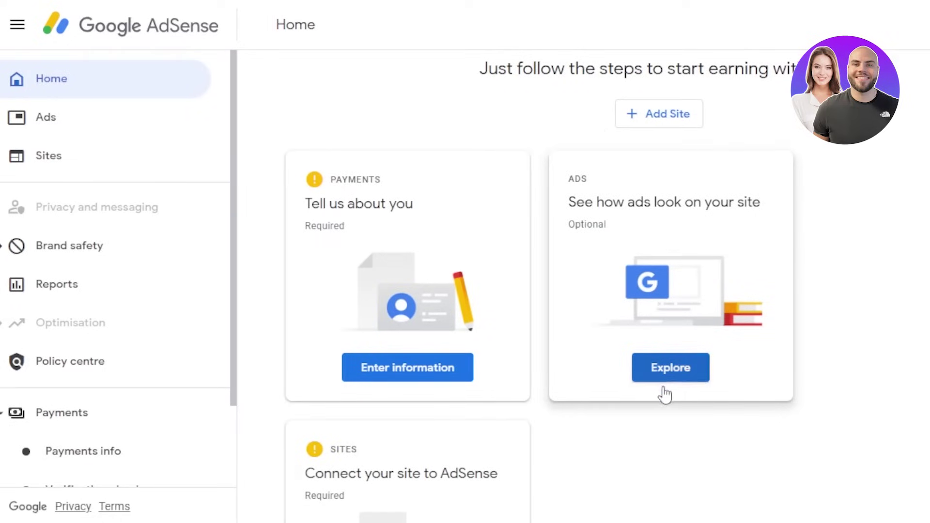
pyautogui.click(664, 371)
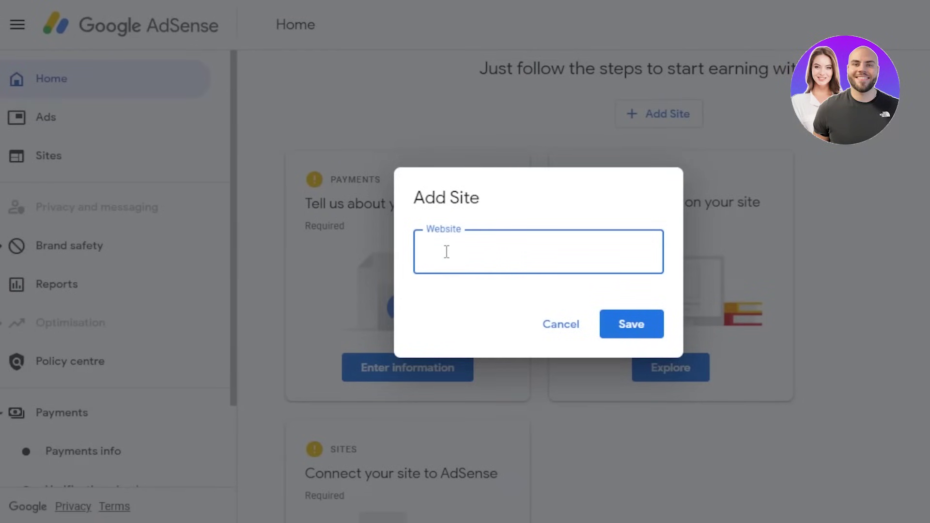
# Cancel the empty Add Site dialog and go to the Reports page
pyautogui.click(550, 322)
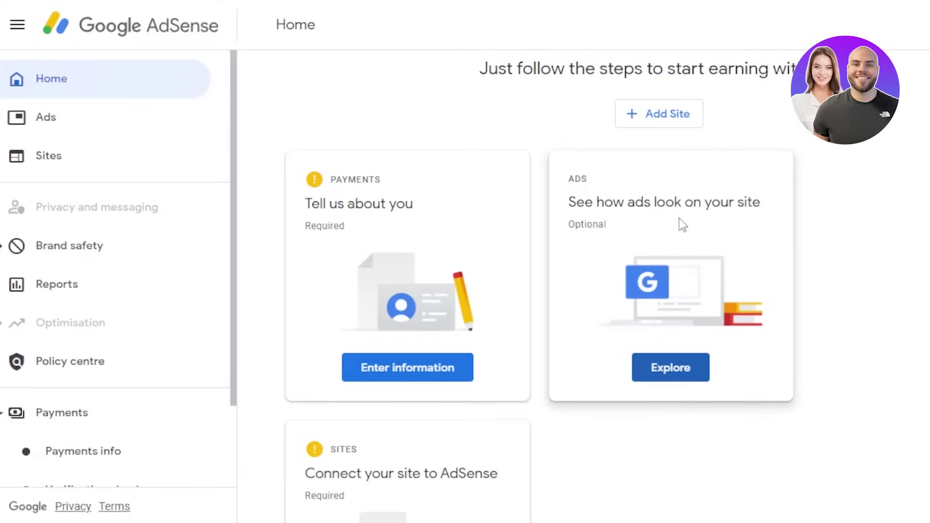
pyautogui.click(55, 280)
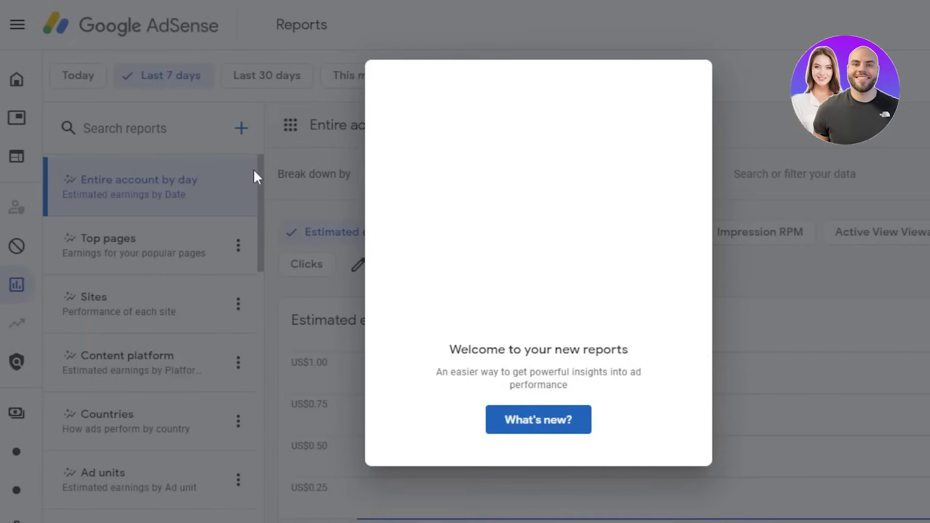
# Step through the new-reports tour, check the US$0.00 last-7-days report, and return Home
pyautogui.click(534, 420)
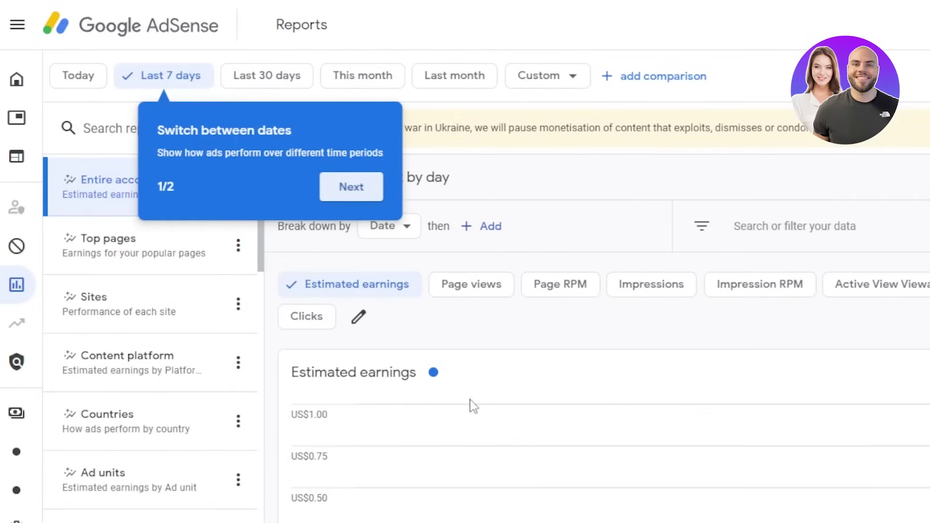
pyautogui.click(354, 186)
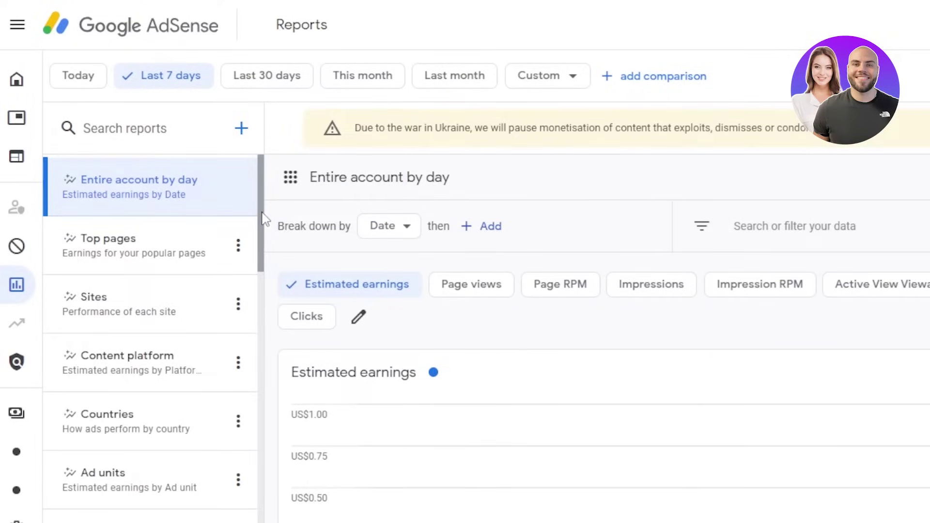
pyautogui.moveTo(261, 220); pyautogui.dragTo(258, 349)
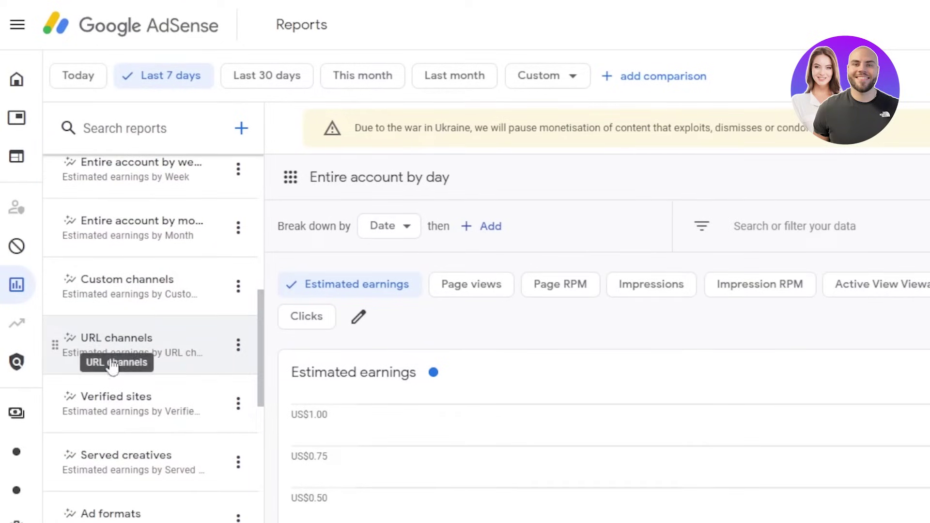
pyautogui.moveTo(262, 347); pyautogui.dragTo(267, 459)
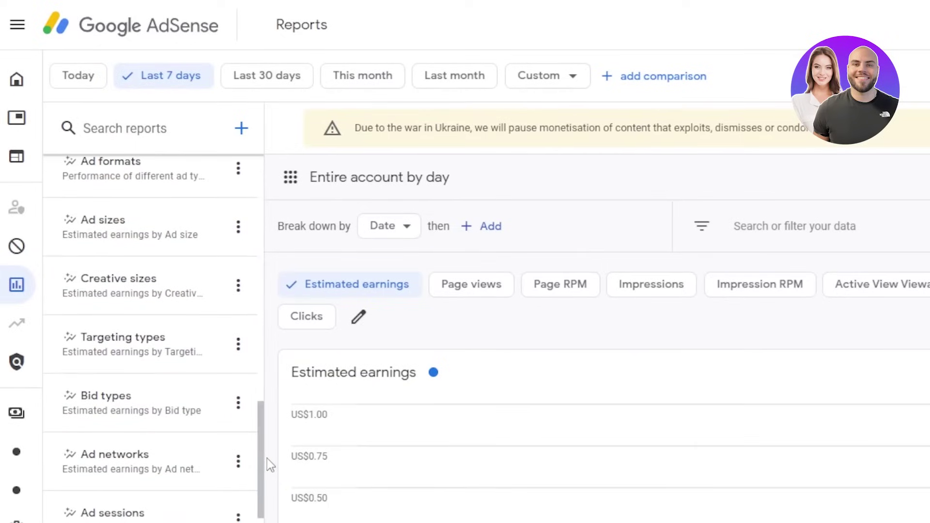
pyautogui.scroll(-1, 263, 430)
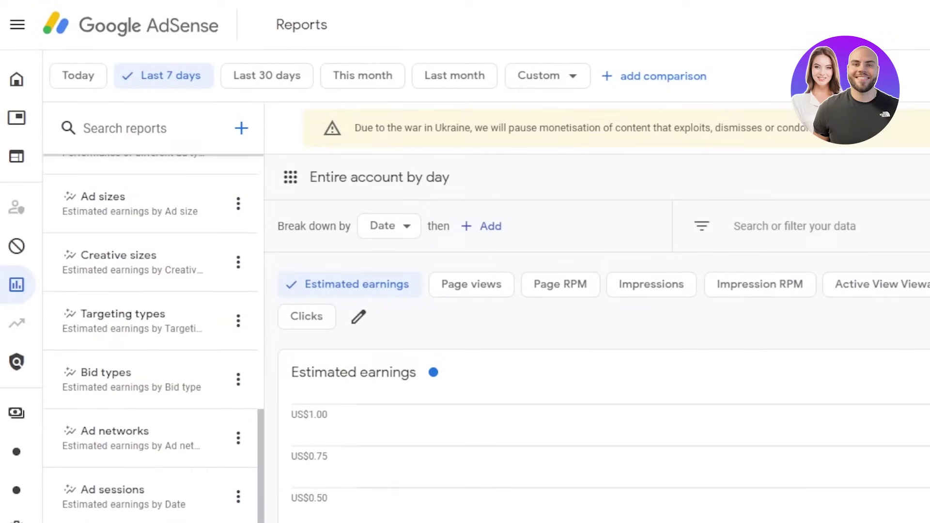
pyautogui.scroll(-5, 453, 238)
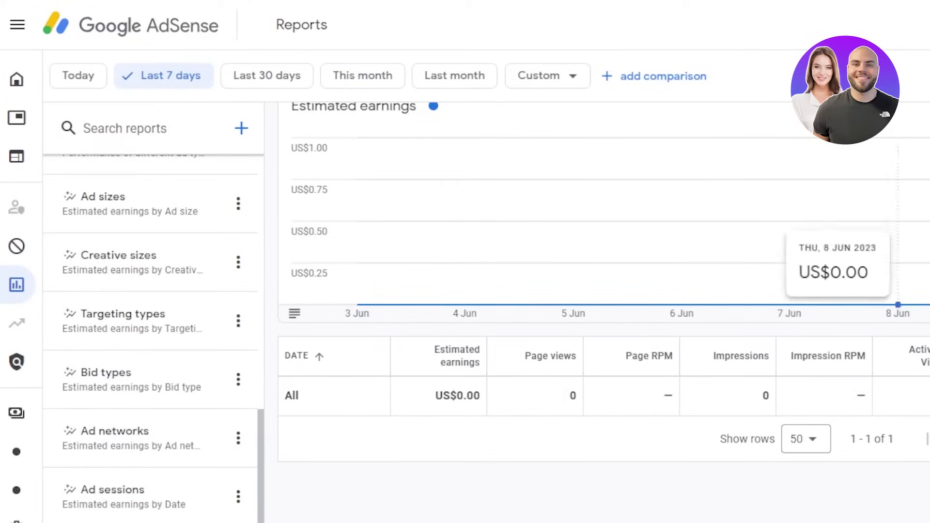
pyautogui.scroll(5, 604, 290)
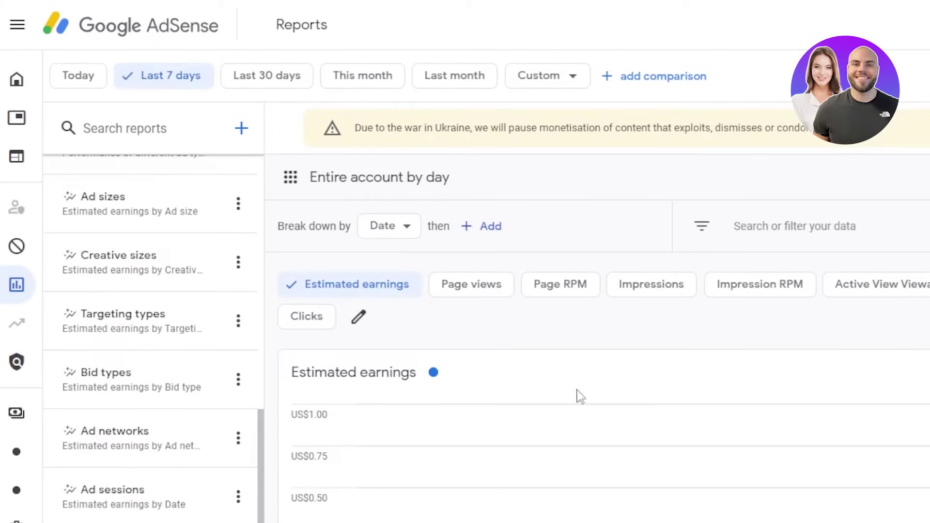
pyautogui.click(118, 34)
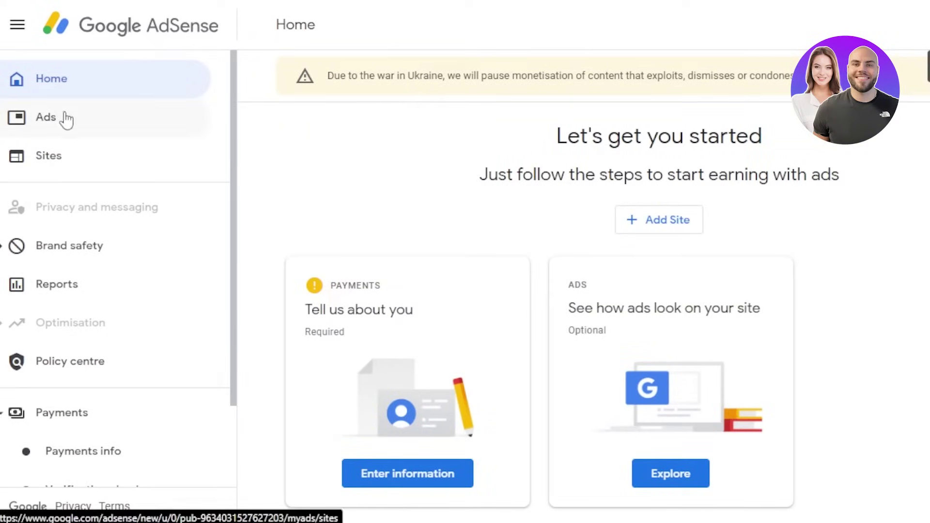
# Go to Ads and look through the By site view's 'Let Google place ads for you' offer
pyautogui.click(58, 130)
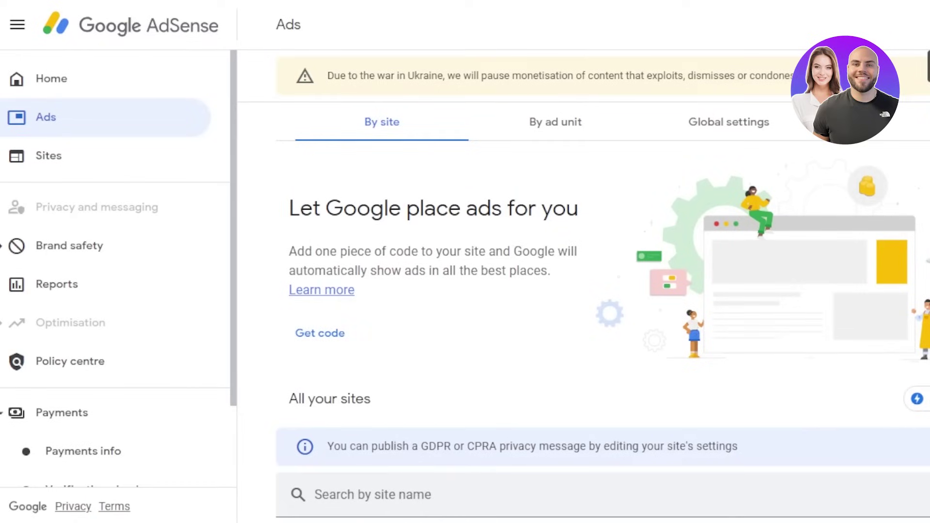
pyautogui.scroll(-3, 584, 286)
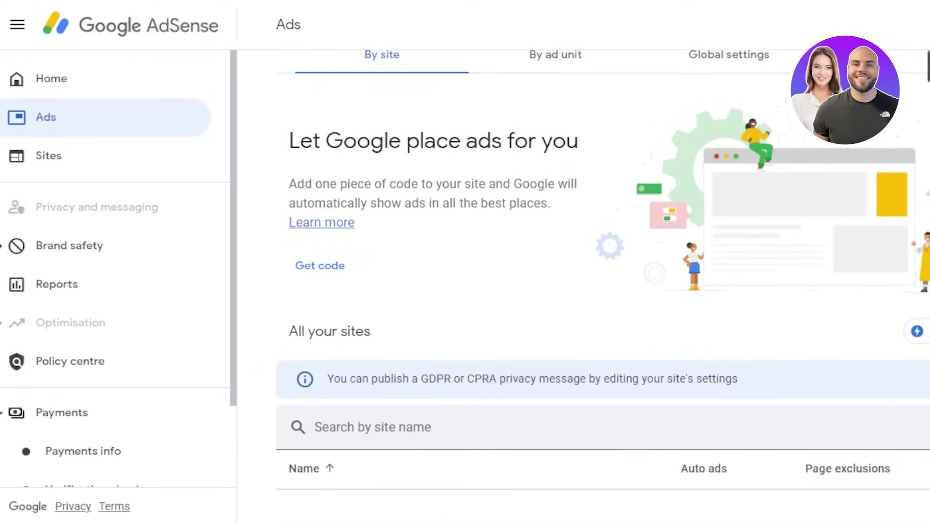
pyautogui.scroll(3, 585, 287)
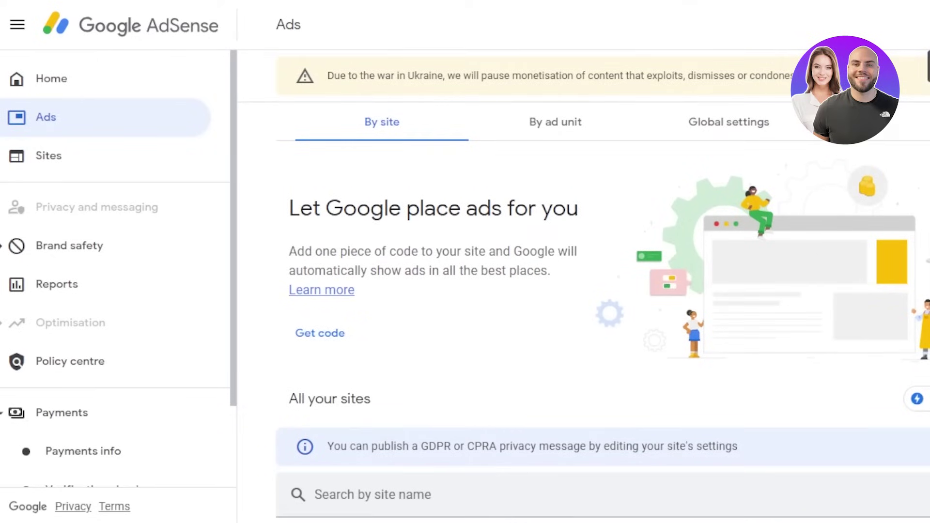
pyautogui.scroll(-3, 794, 218)
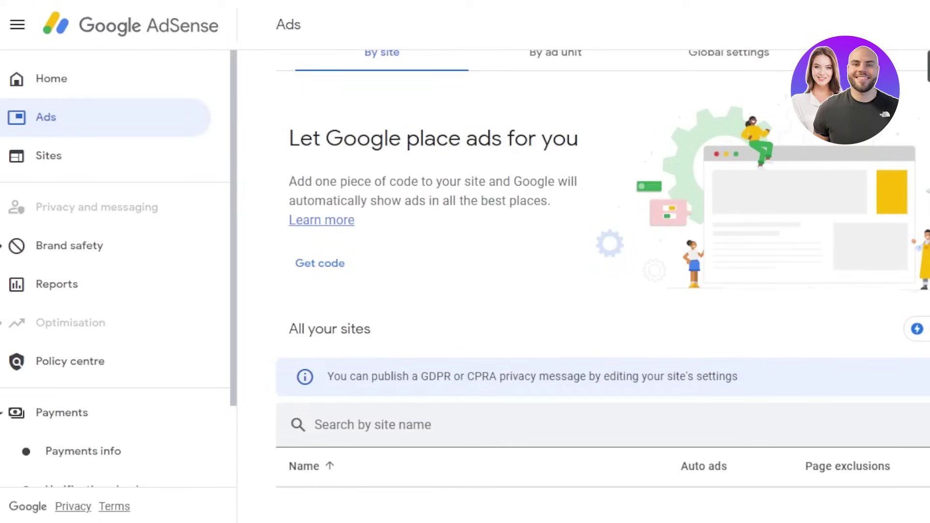
pyautogui.scroll(3, 607, 68)
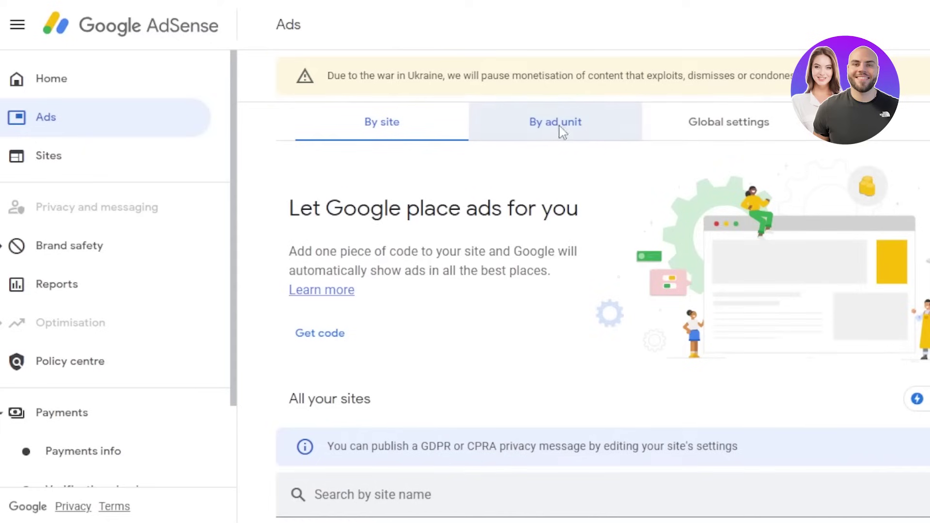
# Switch the Ads page from By ad unit to Global settings, where mobile ad size optimisation is off
pyautogui.click(562, 132)
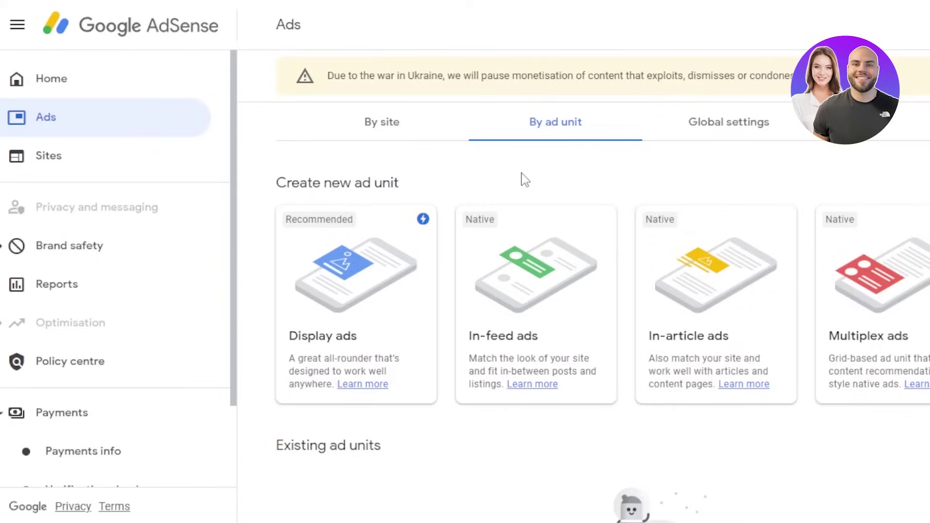
pyautogui.click(721, 130)
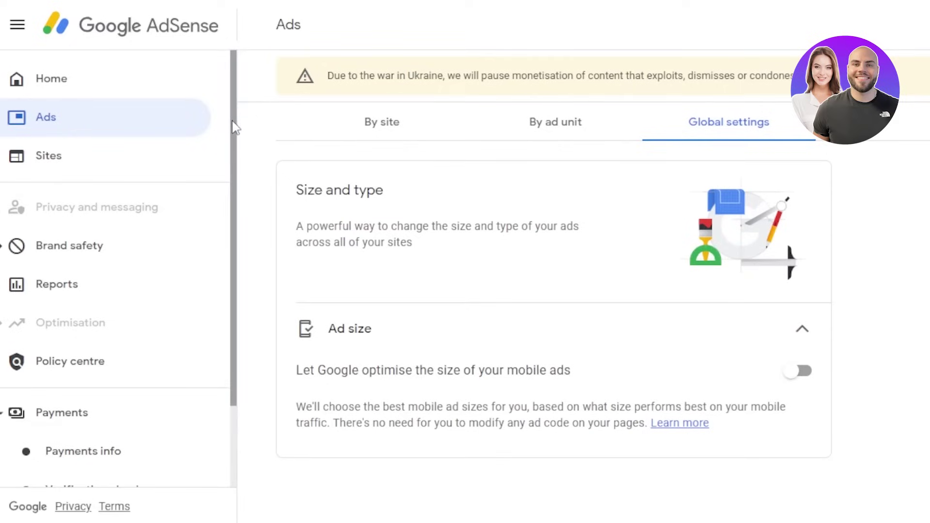
# Go back to Home and look over the 'Let's get you started' Payments and Ads cards
pyautogui.scroll(-2, 232, 194)
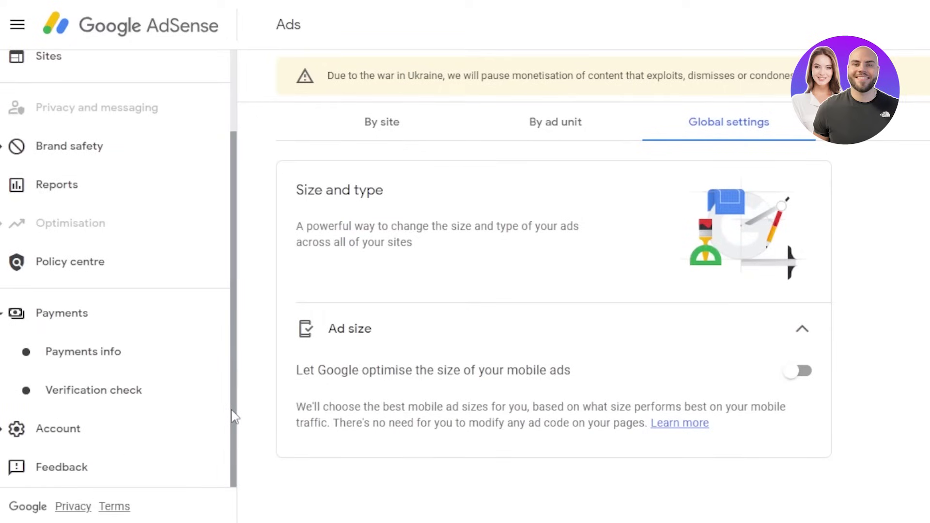
pyautogui.scroll(2, 234, 308)
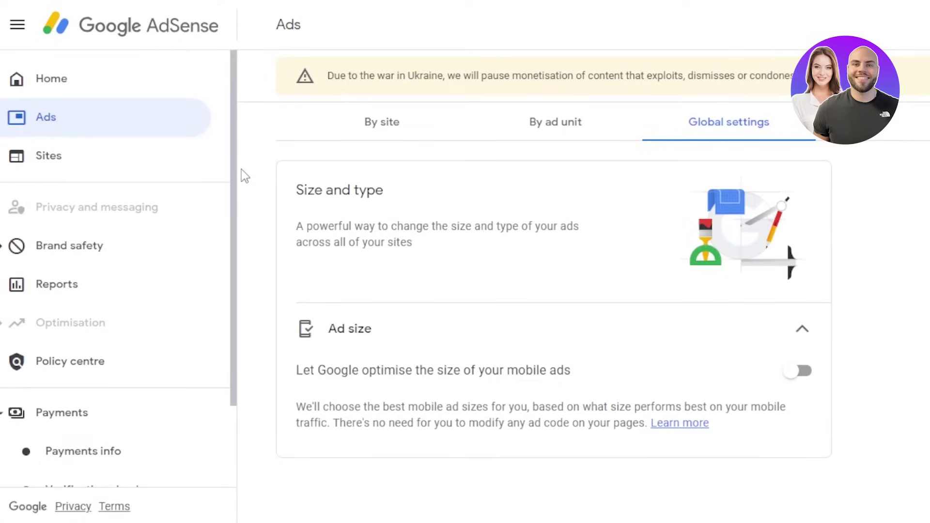
pyautogui.scroll(-2, 233, 204)
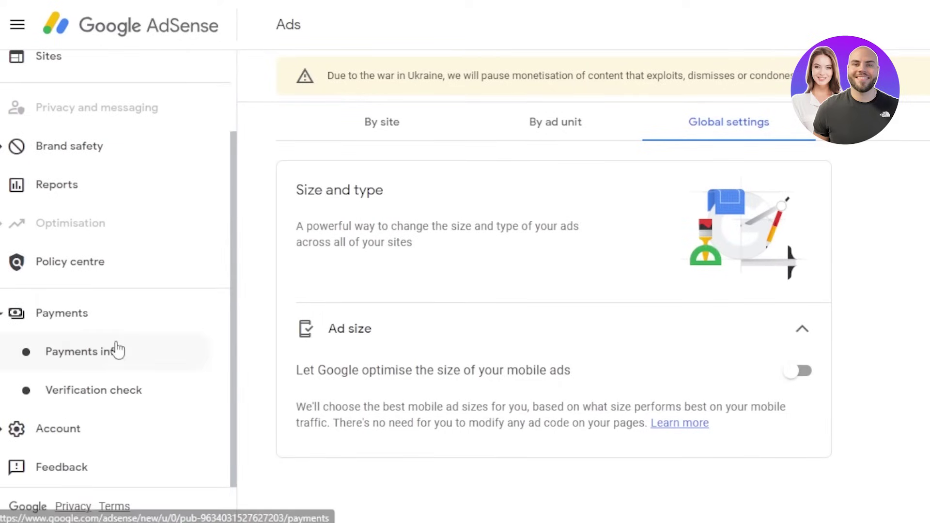
pyautogui.scroll(2, 223, 121)
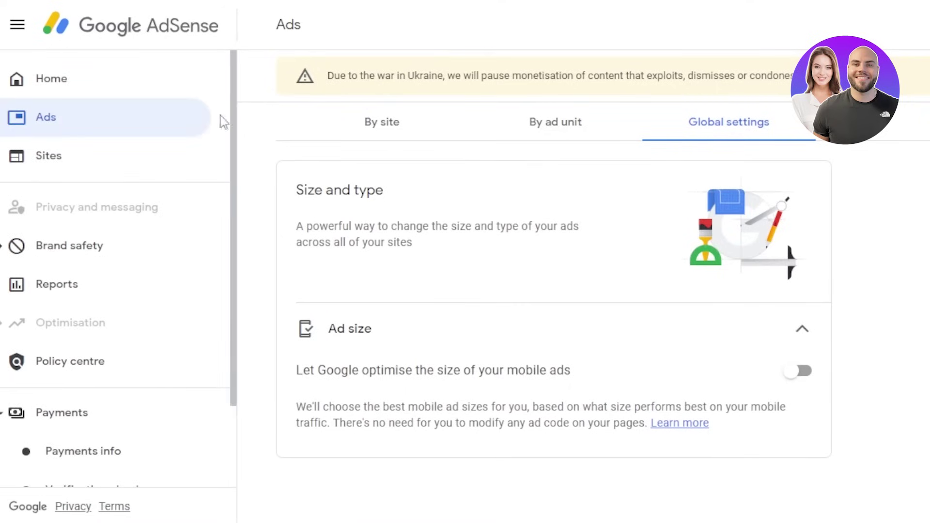
pyautogui.click(55, 83)
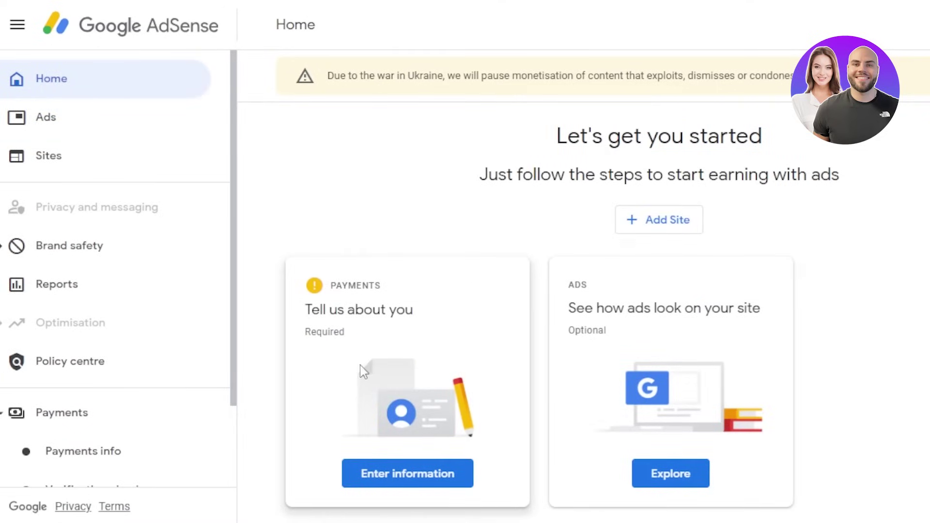
pyautogui.scroll(-3, 237, 271)
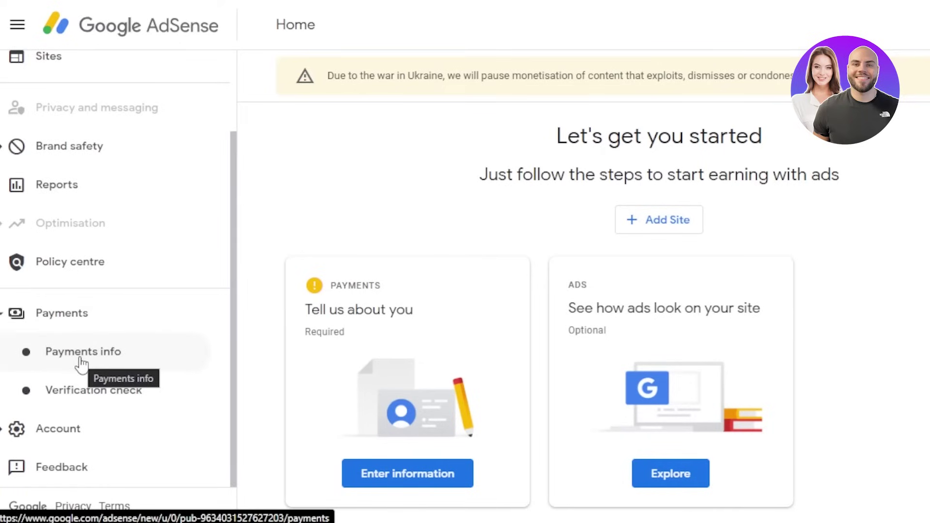
pyautogui.moveTo(234, 239); pyautogui.dragTo(245, 386)
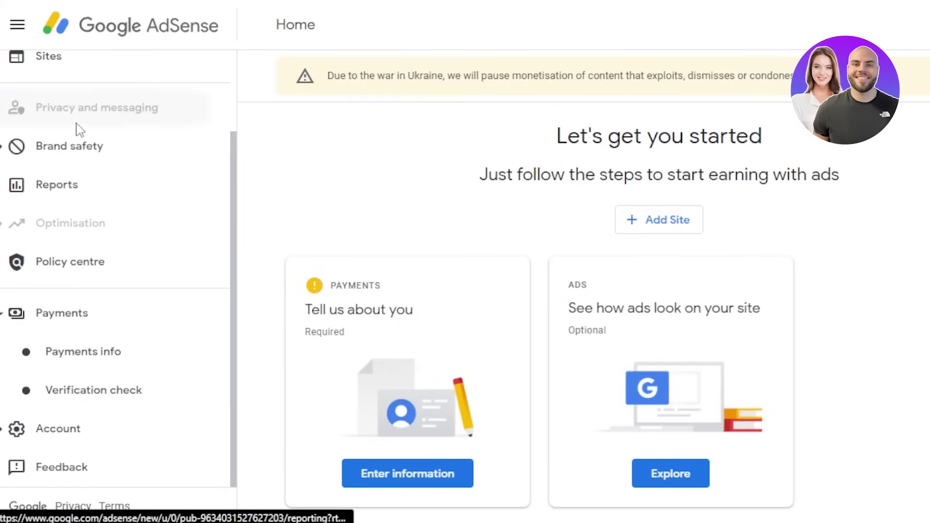
pyautogui.scroll(2, 44, 118)
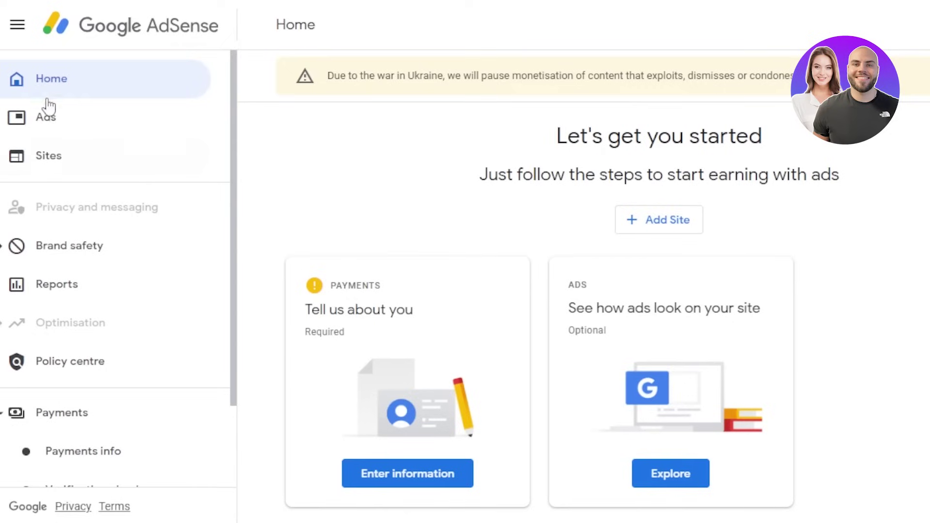
# Open Sites, cancel the Add Site dialog without adding a website, and collapse the sidebar to icons
pyautogui.click(13, 172)
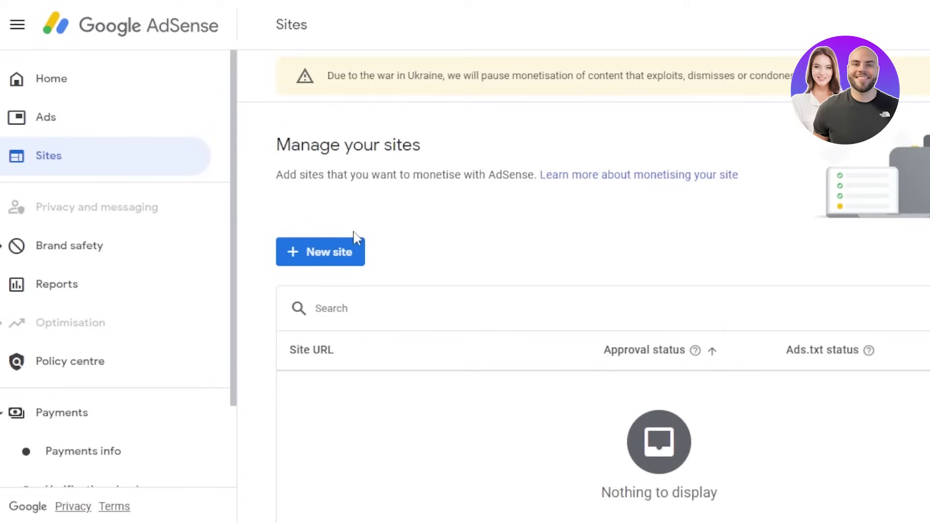
pyautogui.click(336, 264)
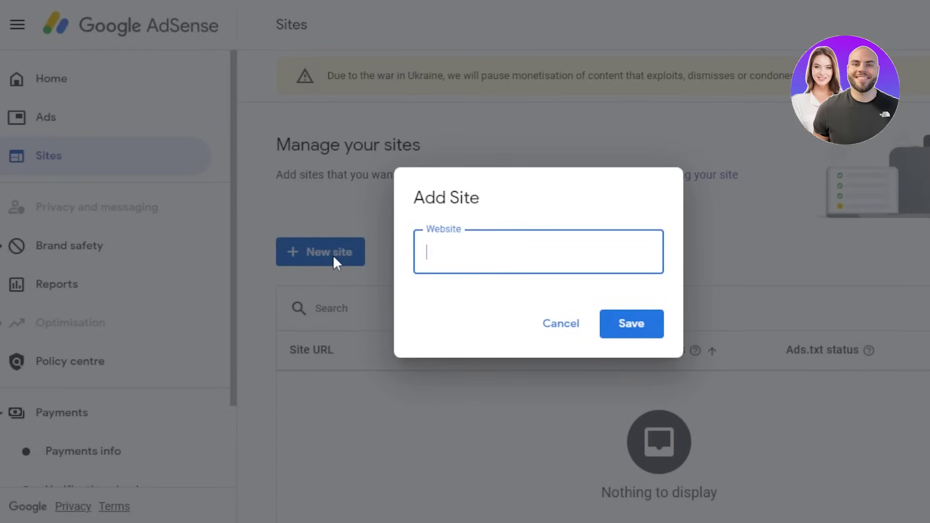
pyautogui.click(560, 324)
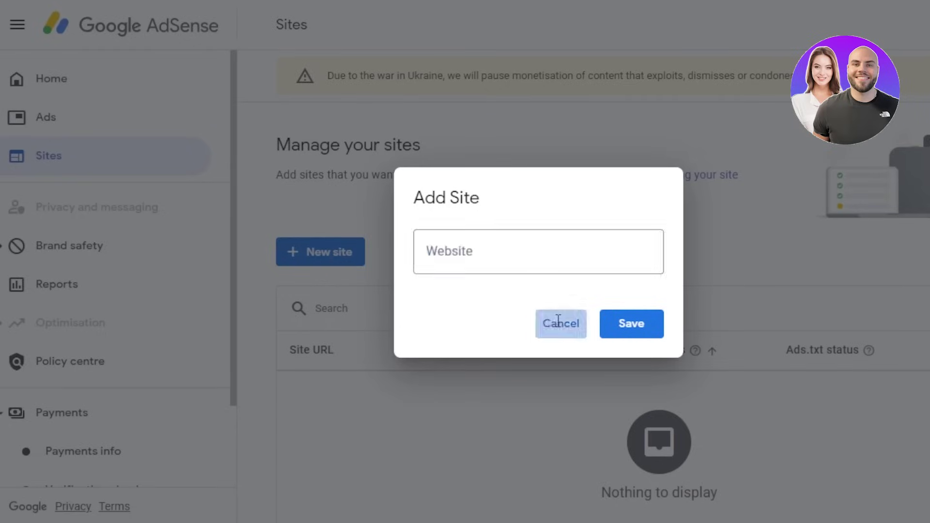
pyautogui.click(17, 24)
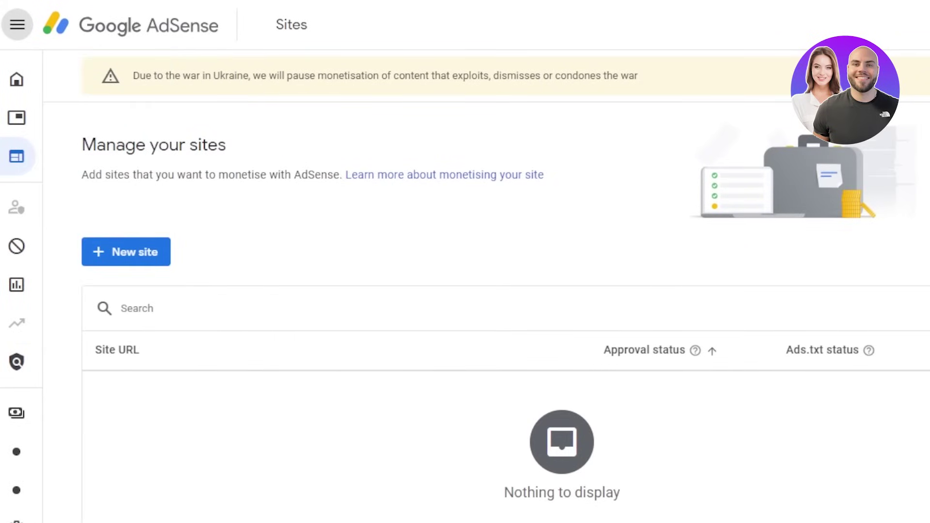
# Expand Brand safety and its Content group to reveal Ad review centre and Blocking controls
pyautogui.scroll(-1, 484, 290)
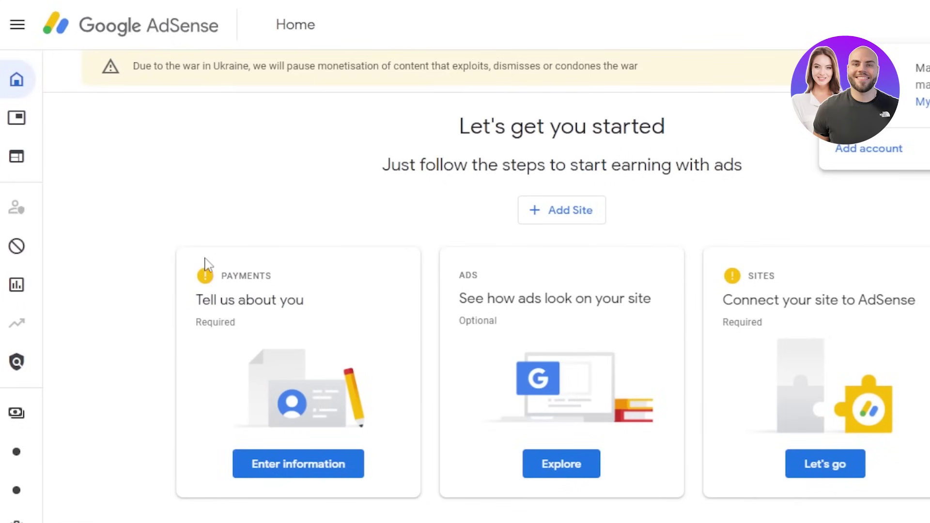
pyautogui.moveTo(29, 269)
pyautogui.click(103, 248)
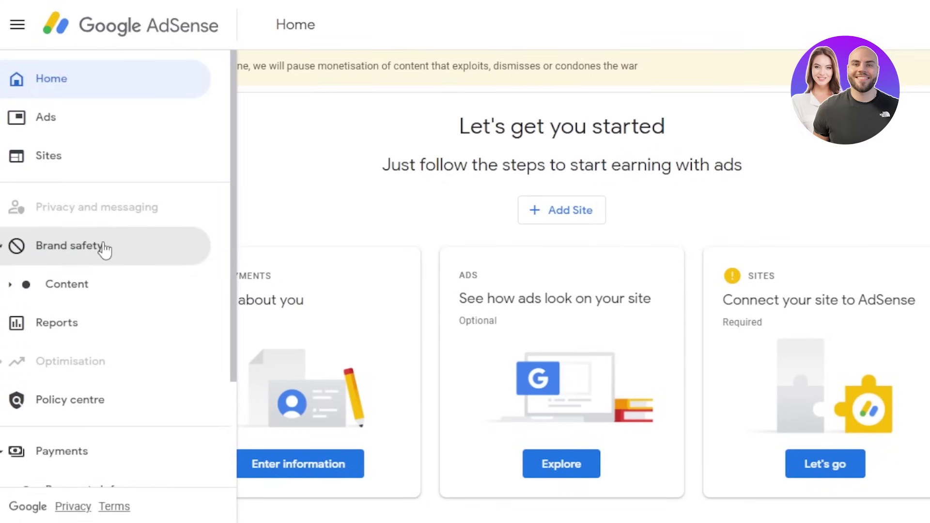
pyautogui.click(60, 285)
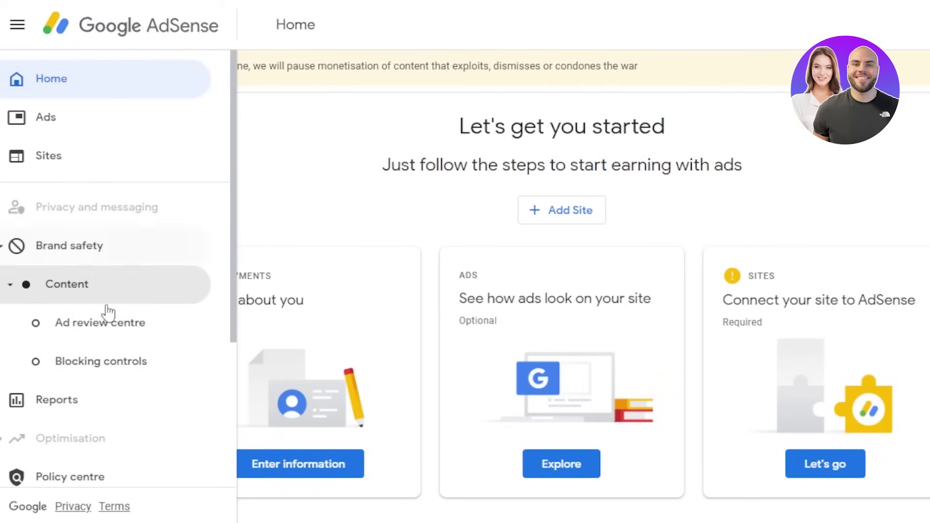
pyautogui.moveTo(234, 179); pyautogui.dragTo(232, 333)
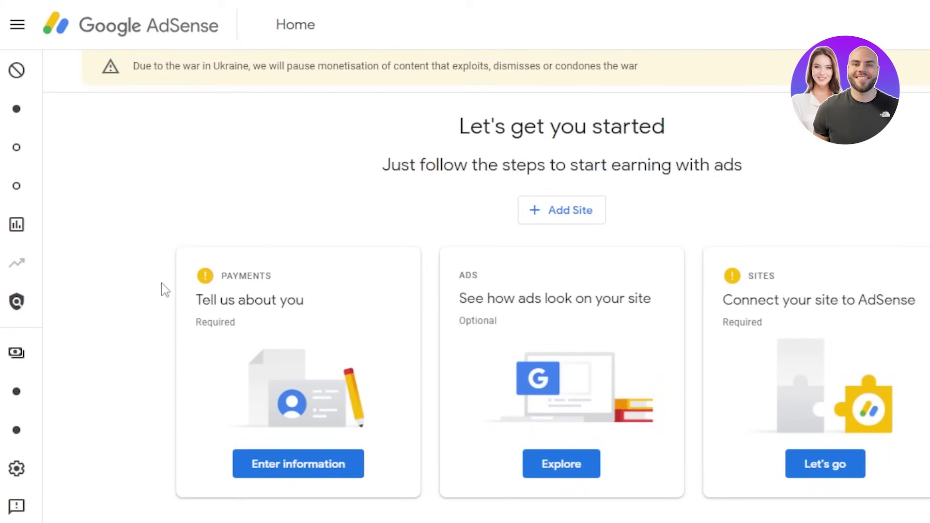
# Restore the full labelled sidebar beside the Home page's getting-started checklist
pyautogui.click(16, 24)
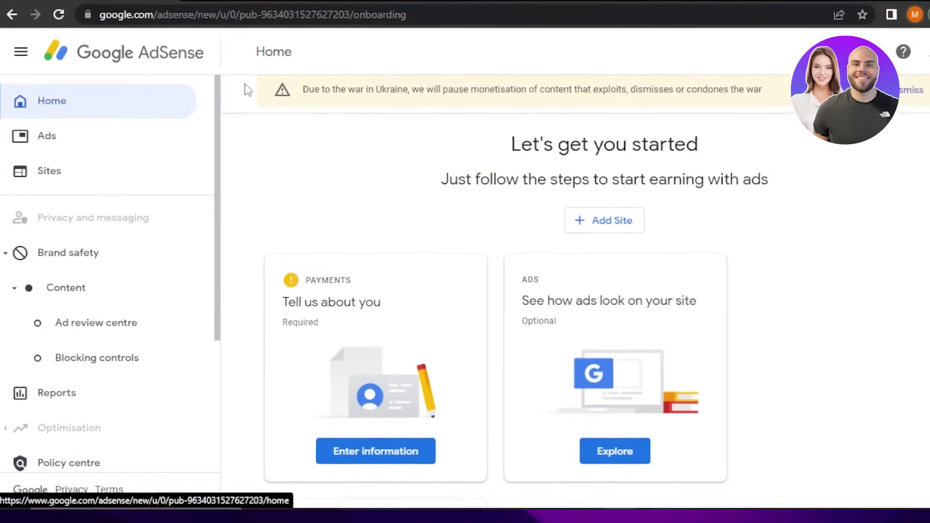
pyautogui.scroll(-5, 278, 130)
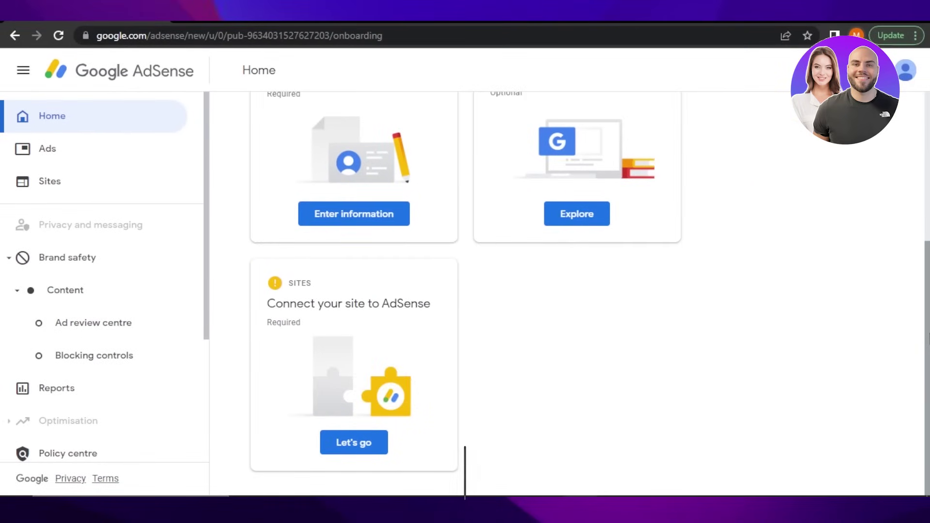
pyautogui.scroll(5, 278, 131)
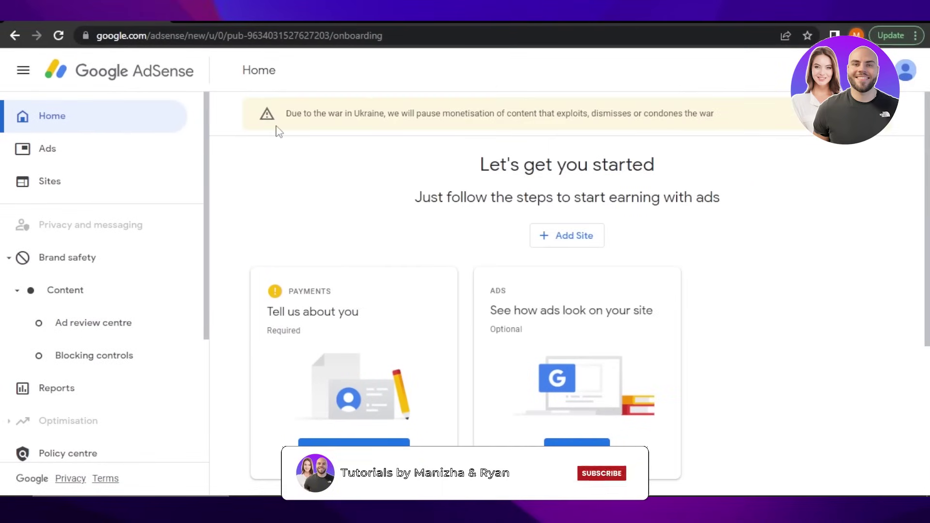